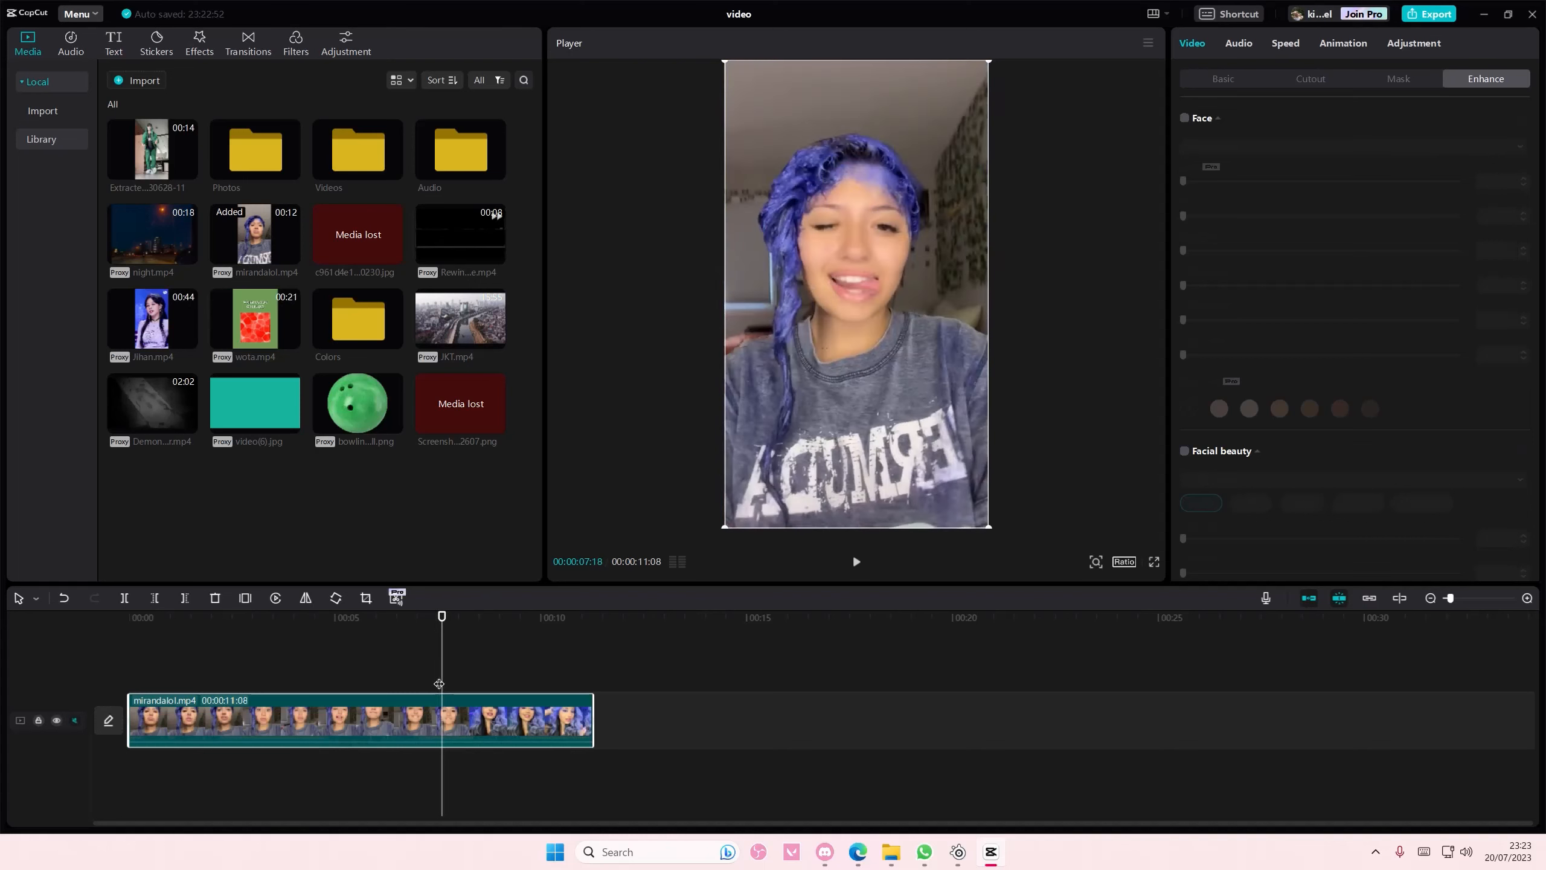
- Split the mirandalol.mp4 clip at 00:00:07:18 and scale its first part down to about 28%
{"action": "left_click", "coordinate": [124, 598]}
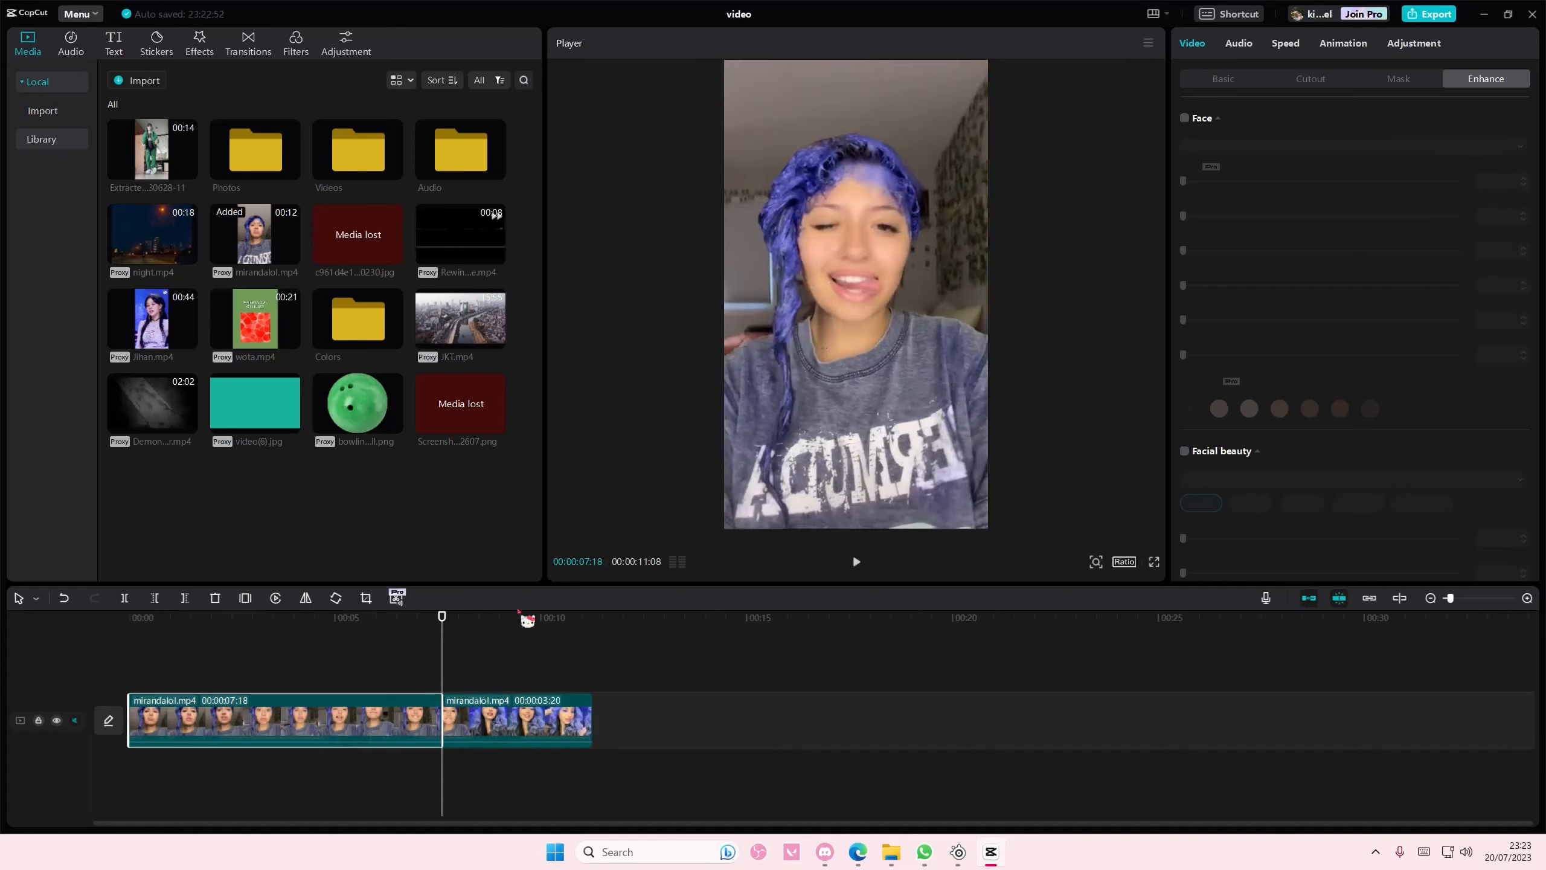
{"action": "left_click", "coordinate": [401, 649]}
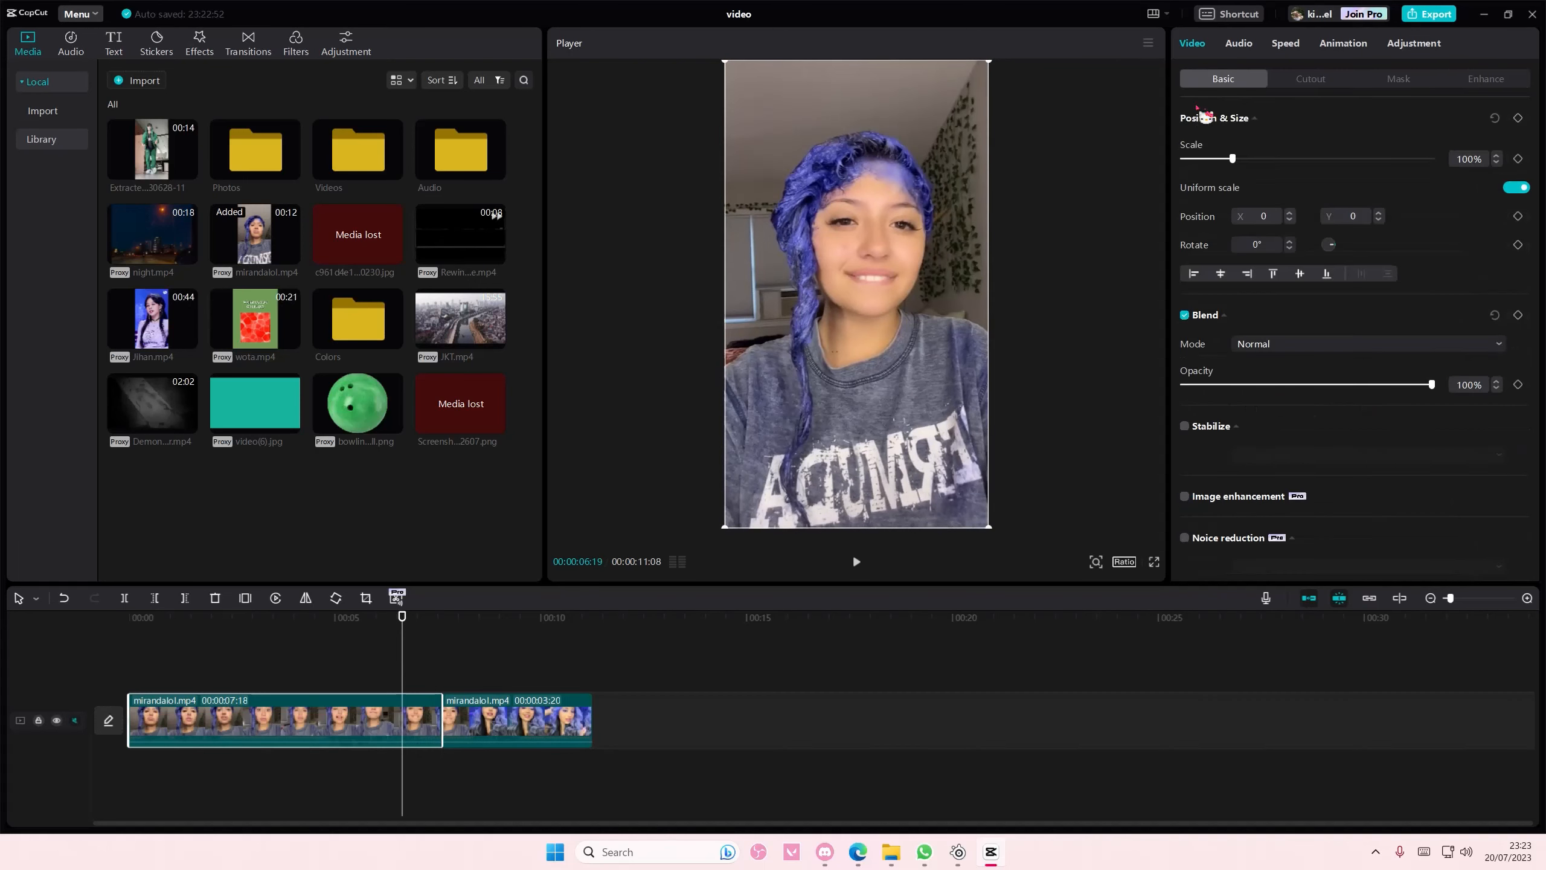
{"action": "left_click_drag", "start_coordinate": [994, 64], "coordinate": [893, 228]}
{"action": "right_click", "coordinate": [350, 755]}
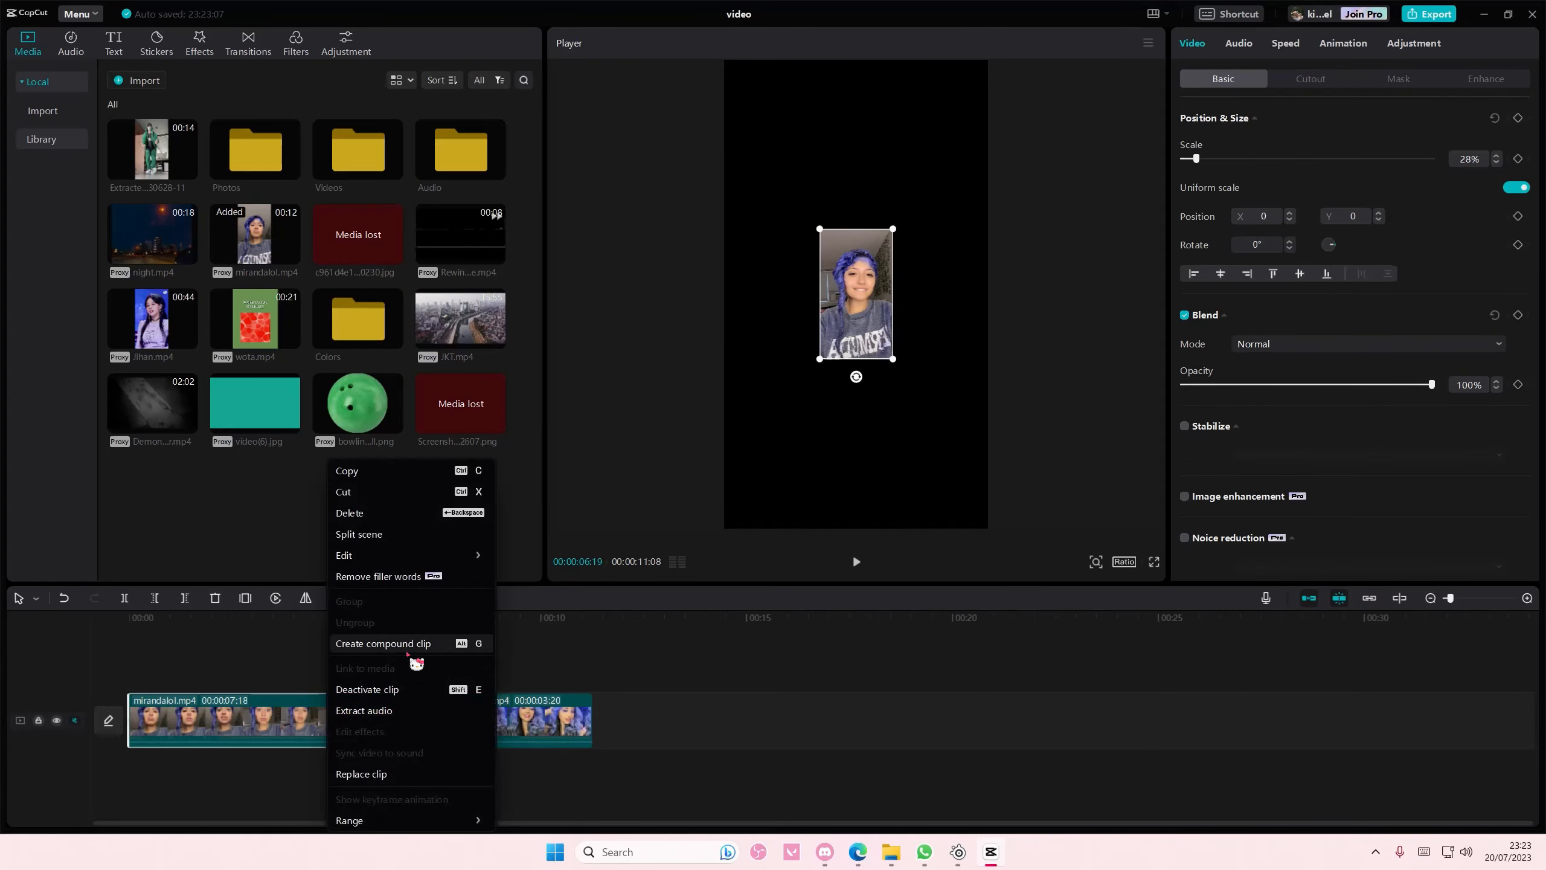
{"action": "left_click", "coordinate": [401, 645]}
{"action": "left_click_drag", "start_coordinate": [1231, 160], "coordinate": [1361, 177]}
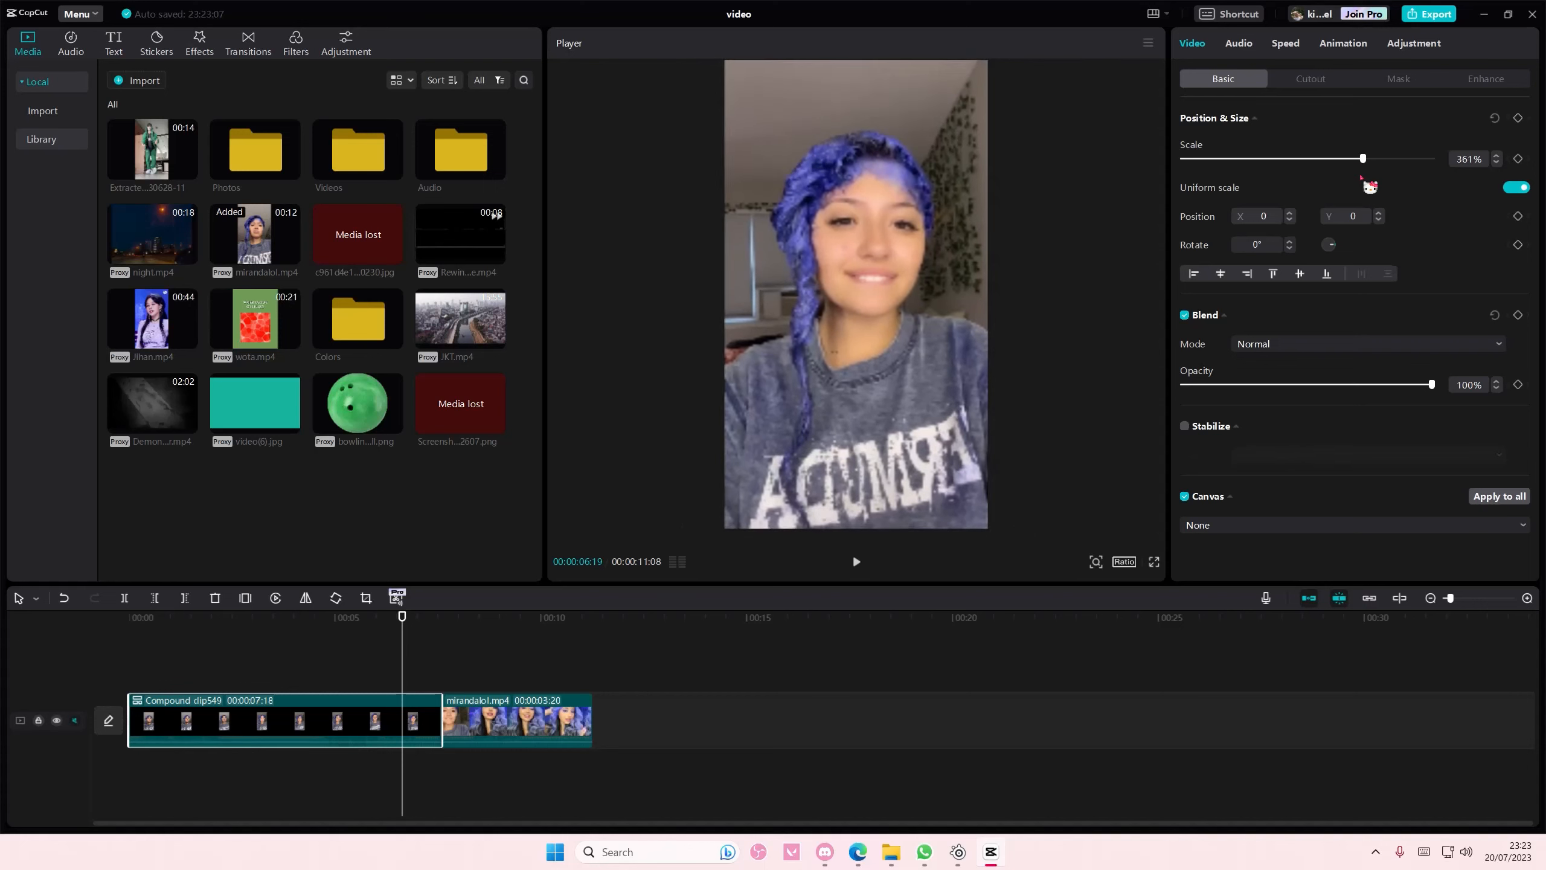
{"action": "key", "text": "ctrl+z"}
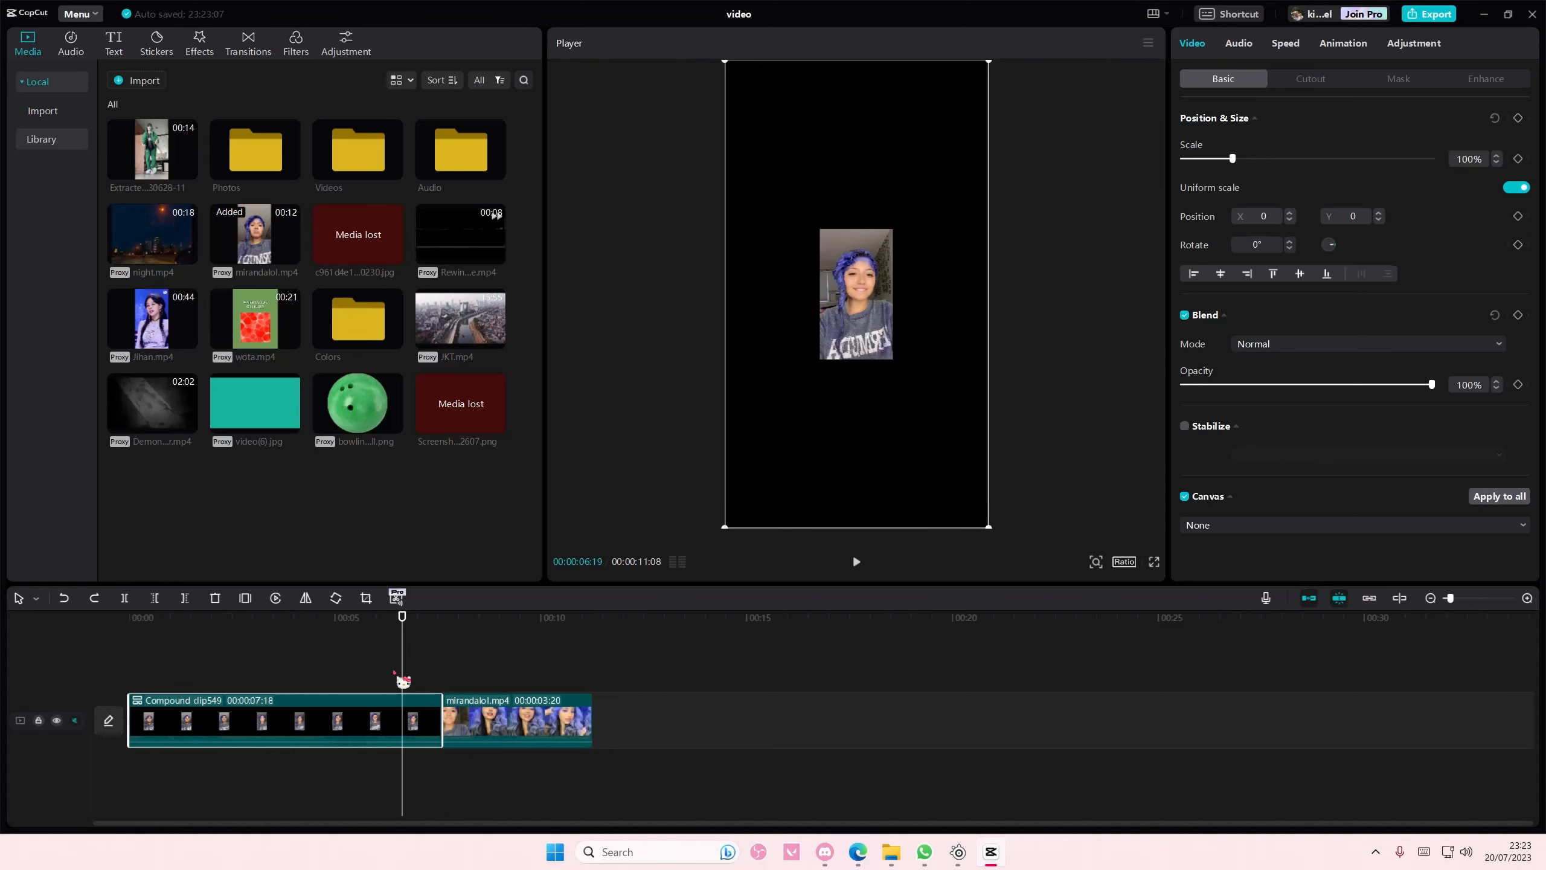
{"action": "key", "text": "ctrl+z"}
- Scale the first part of the clip down to about 20% and convert it into a compound clip
{"action": "left_click_drag", "start_coordinate": [893, 358], "coordinate": [882, 340]}
{"action": "right_click", "coordinate": [314, 712]}
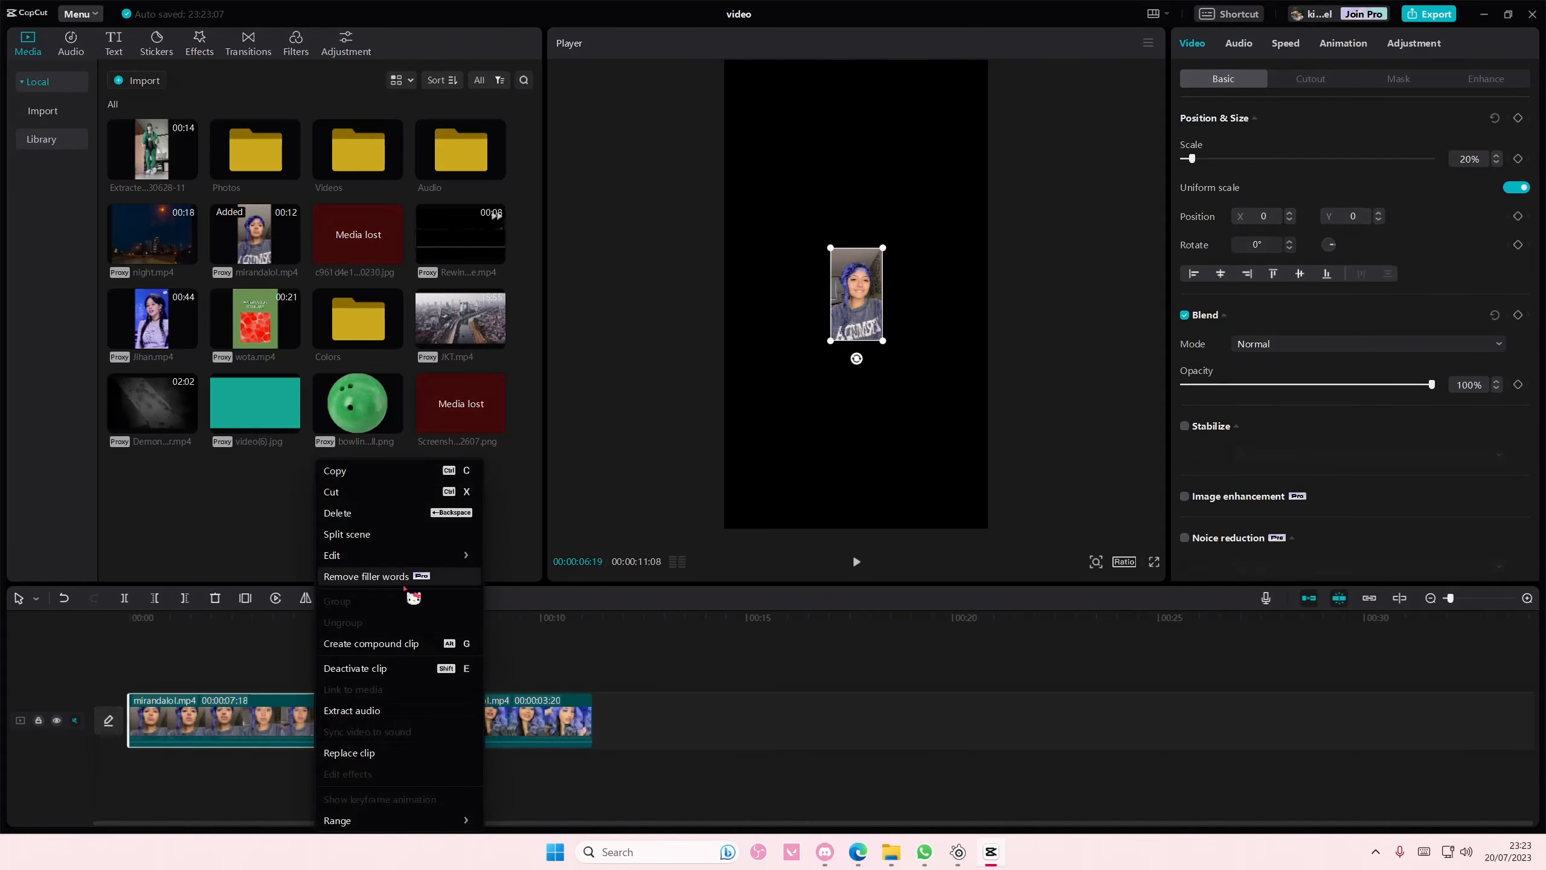
{"action": "left_click", "coordinate": [392, 642]}
- Scale the compound clip up to 500% and set its saturation to -50
{"action": "left_click", "coordinate": [1243, 159]}
{"action": "left_click_drag", "start_coordinate": [1244, 161], "coordinate": [1443, 190]}
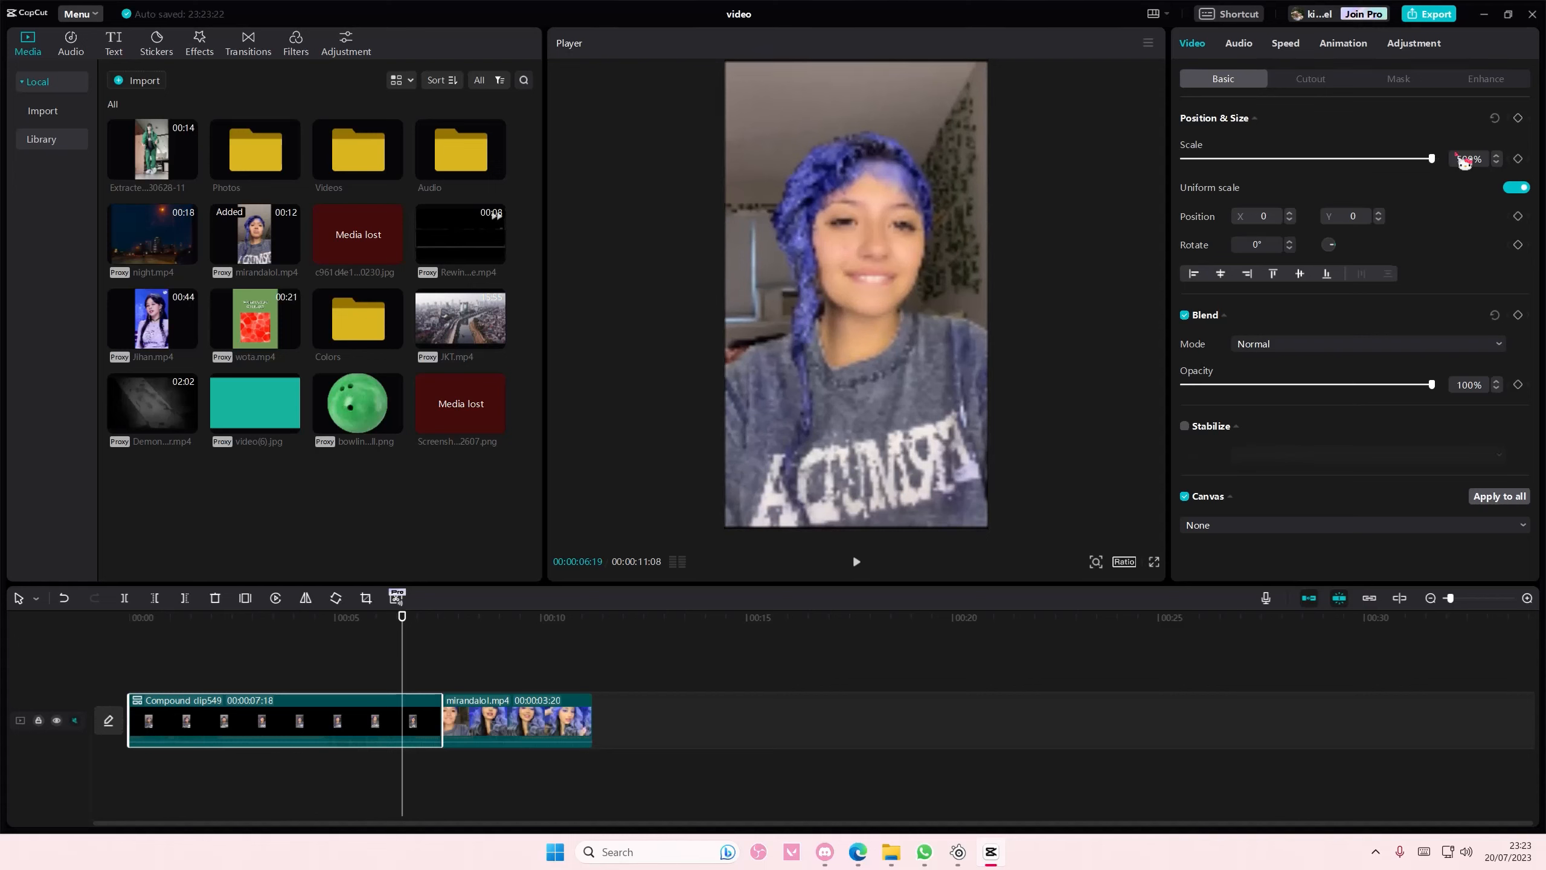
{"action": "left_click", "coordinate": [1412, 44]}
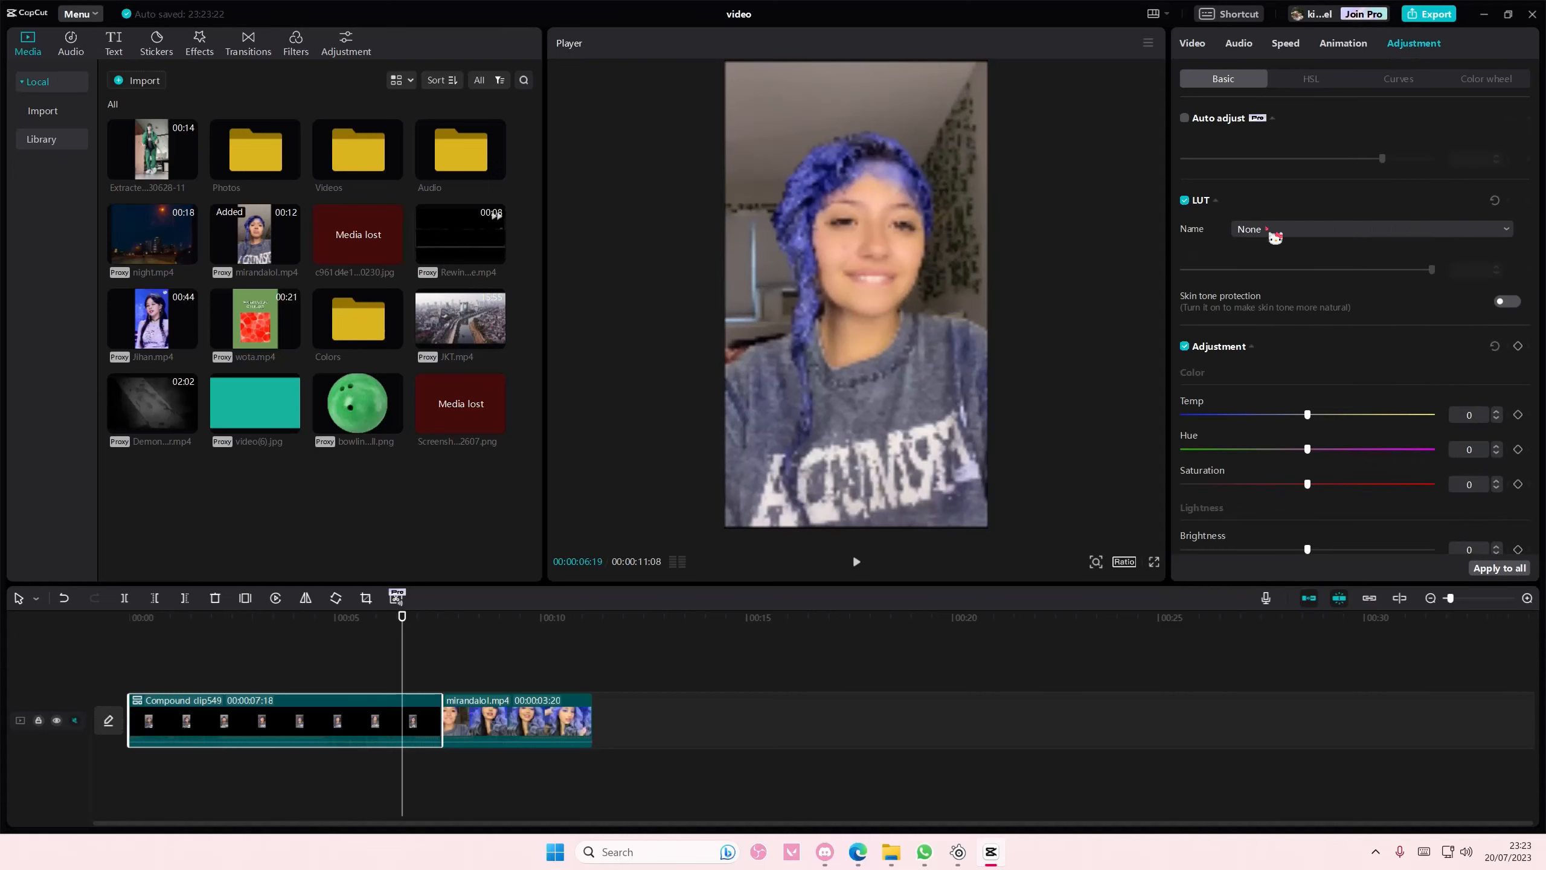
{"action": "left_click_drag", "start_coordinate": [1302, 485], "coordinate": [1076, 484]}
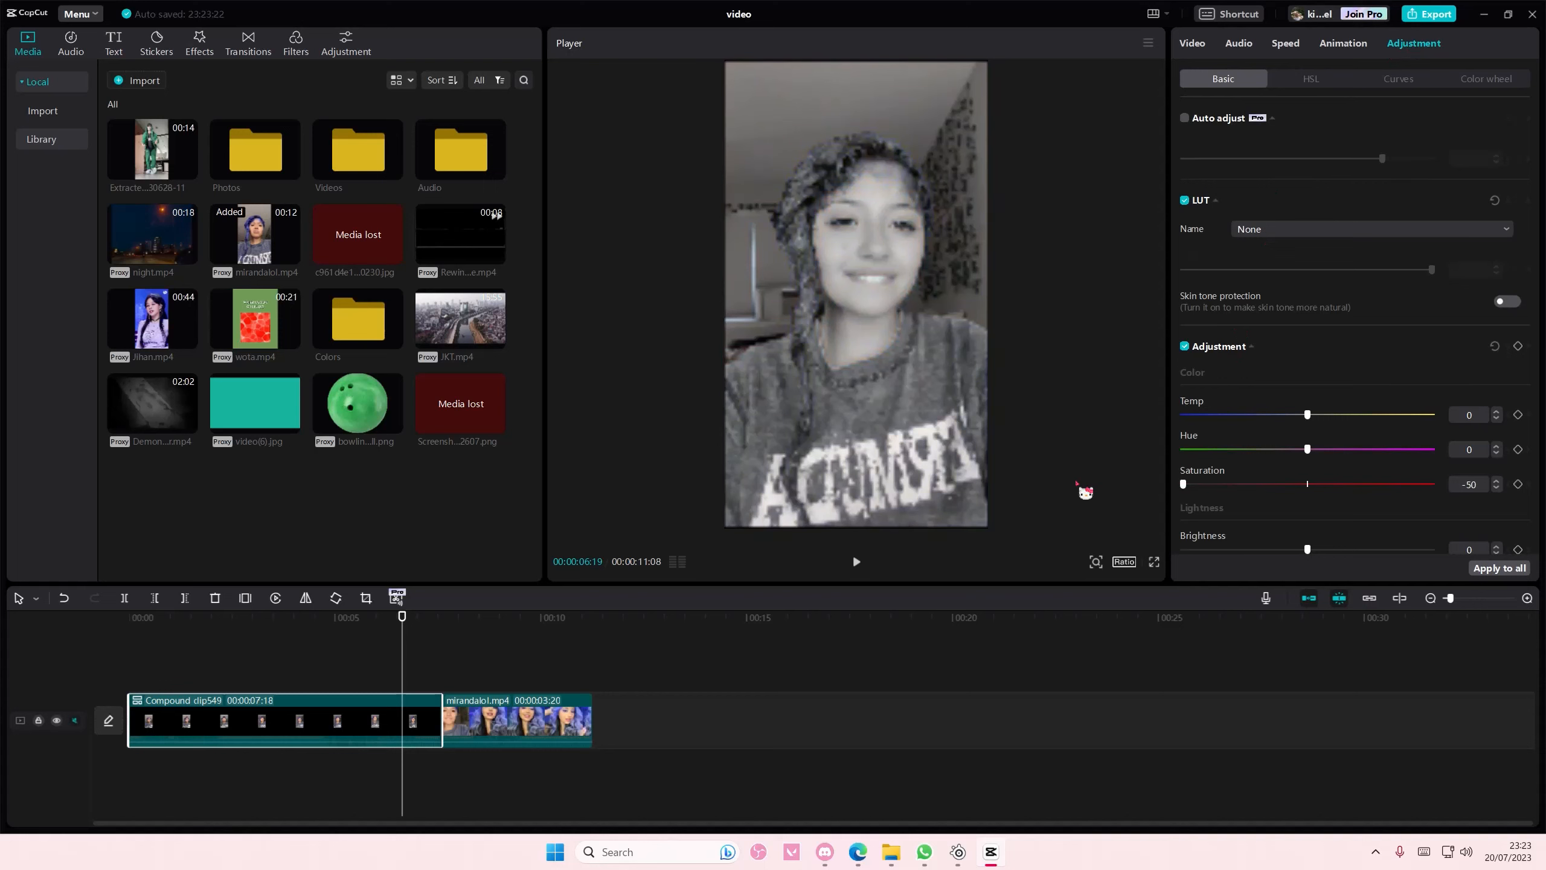
- Add the teal image on a track above the cut at 00:00:07:18 and scale it to about 323% to fill the frame
{"action": "left_click", "coordinate": [350, 654]}
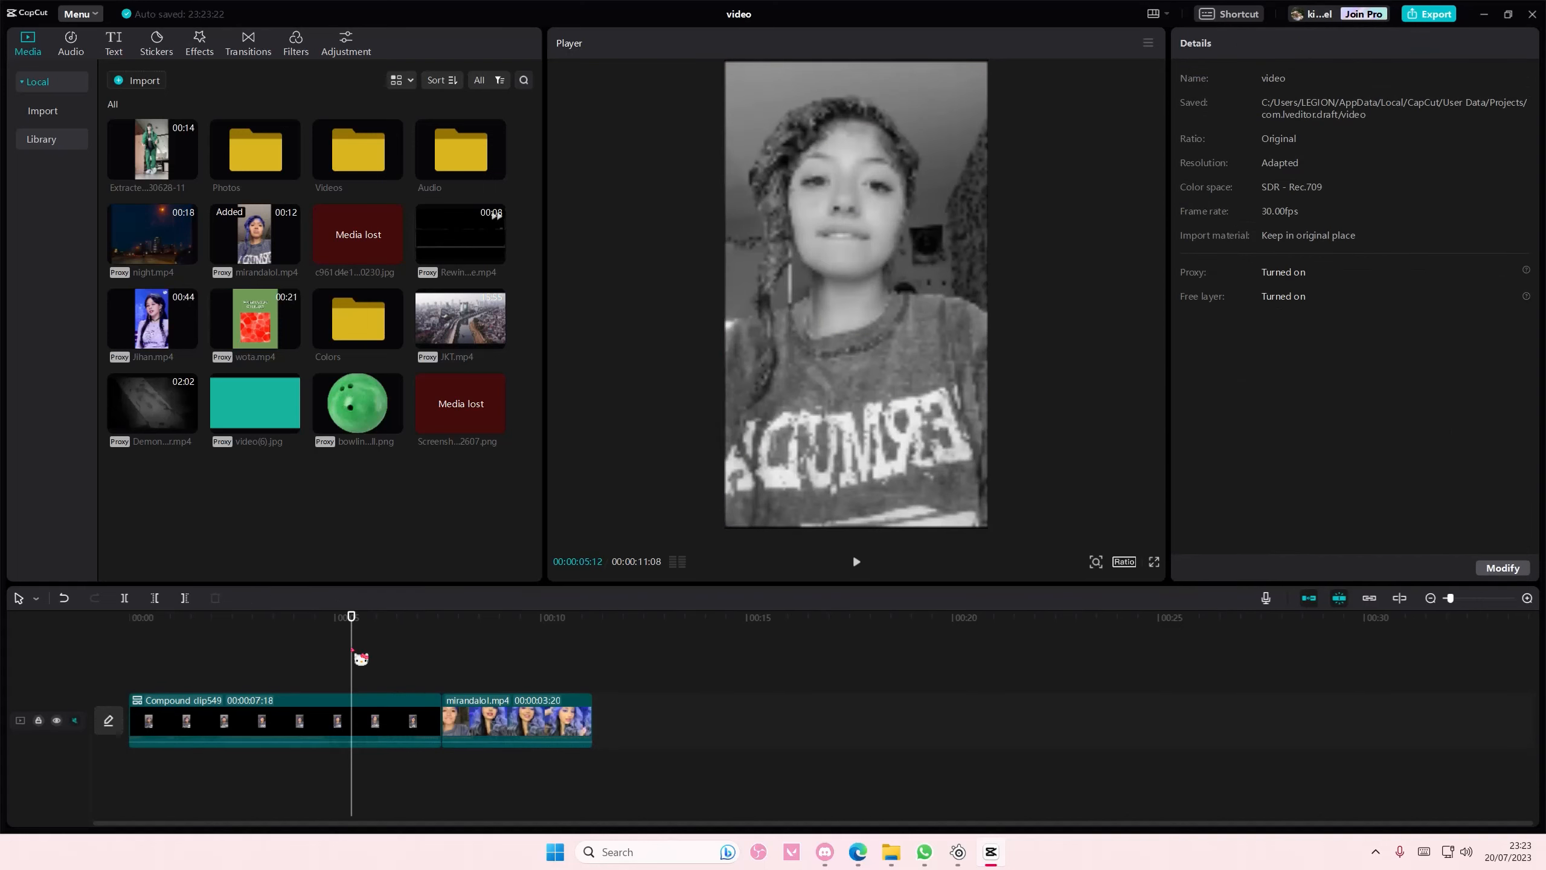
{"action": "left_click_drag", "start_coordinate": [351, 617], "coordinate": [467, 656]}
{"action": "left_click", "coordinate": [291, 424]}
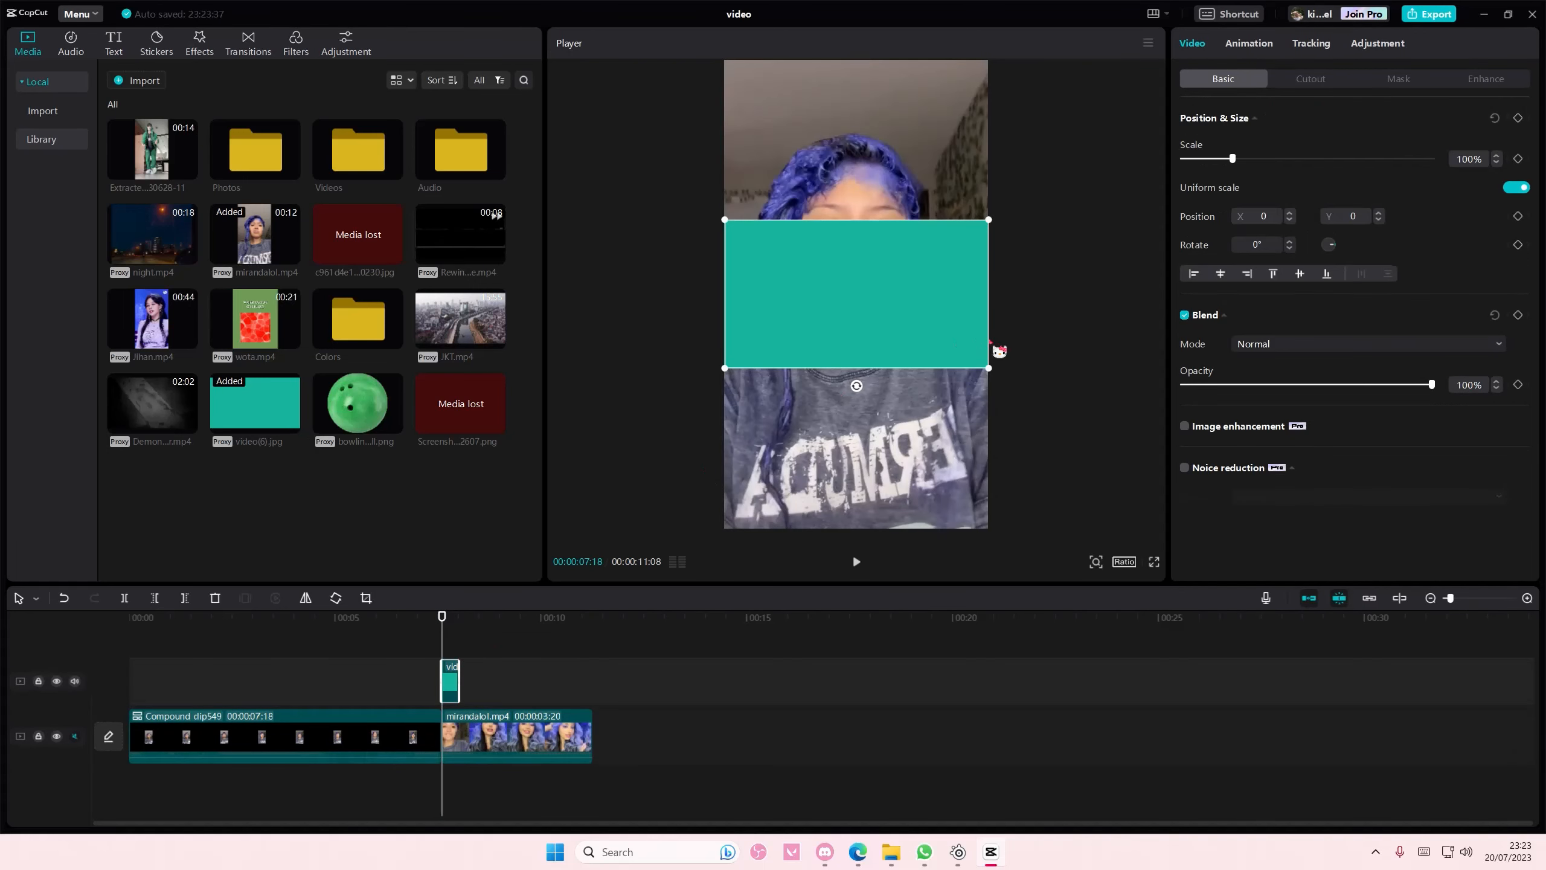
{"action": "left_click_drag", "start_coordinate": [992, 371], "coordinate": [1338, 687]}
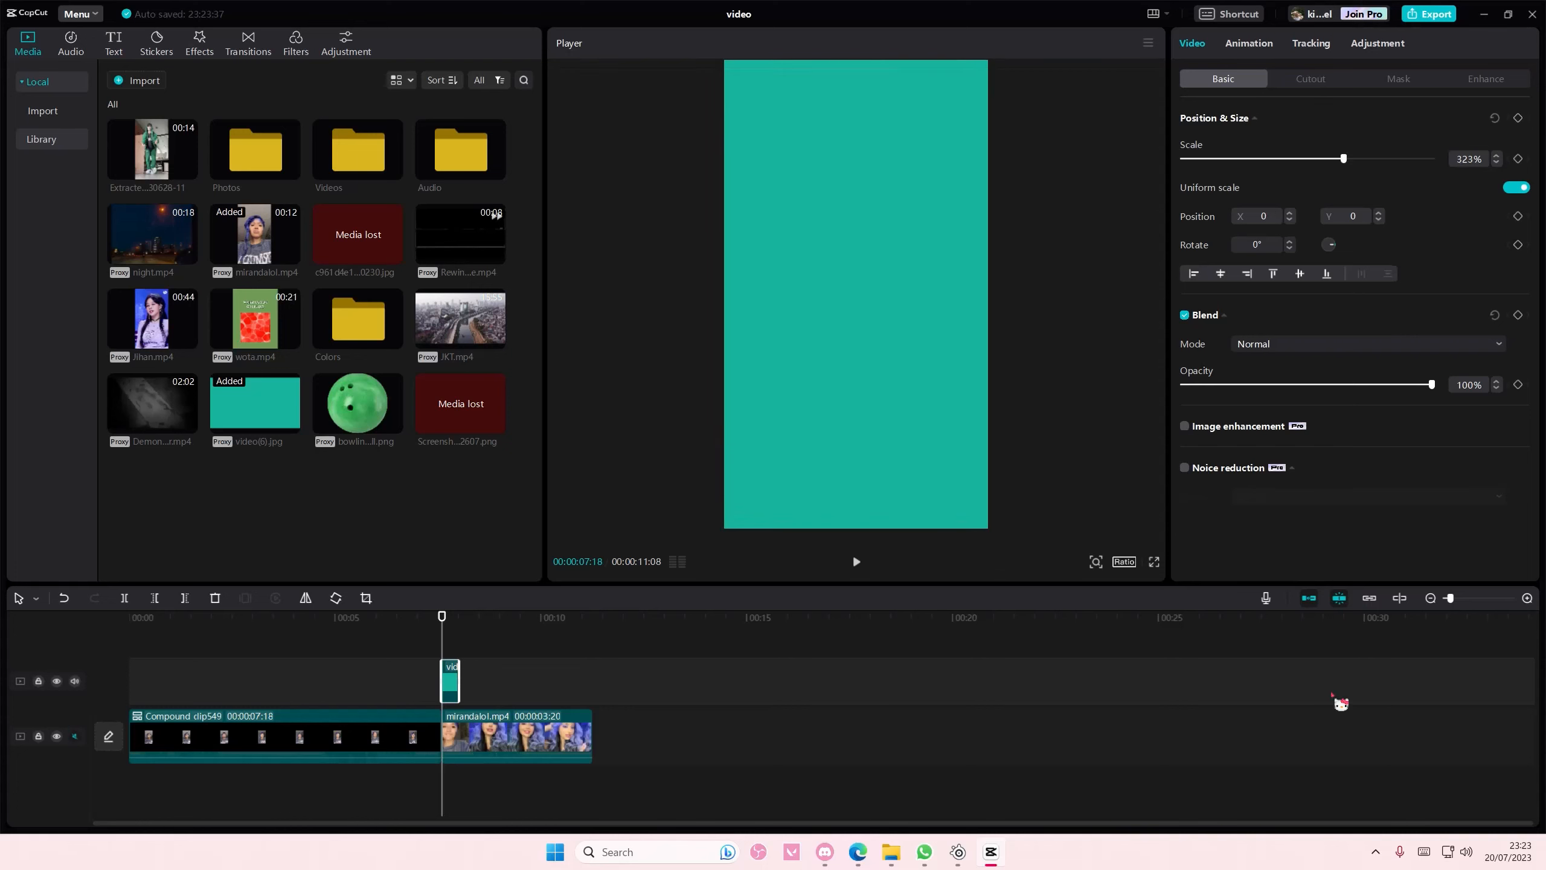
- Shift the teal overlay clip earlier so it straddles the cut, starting at about 00:00:07:12
{"action": "left_click_drag", "start_coordinate": [450, 668], "coordinate": [436, 650]}
{"action": "left_click_drag", "start_coordinate": [1453, 598], "coordinate": [1459, 597]}
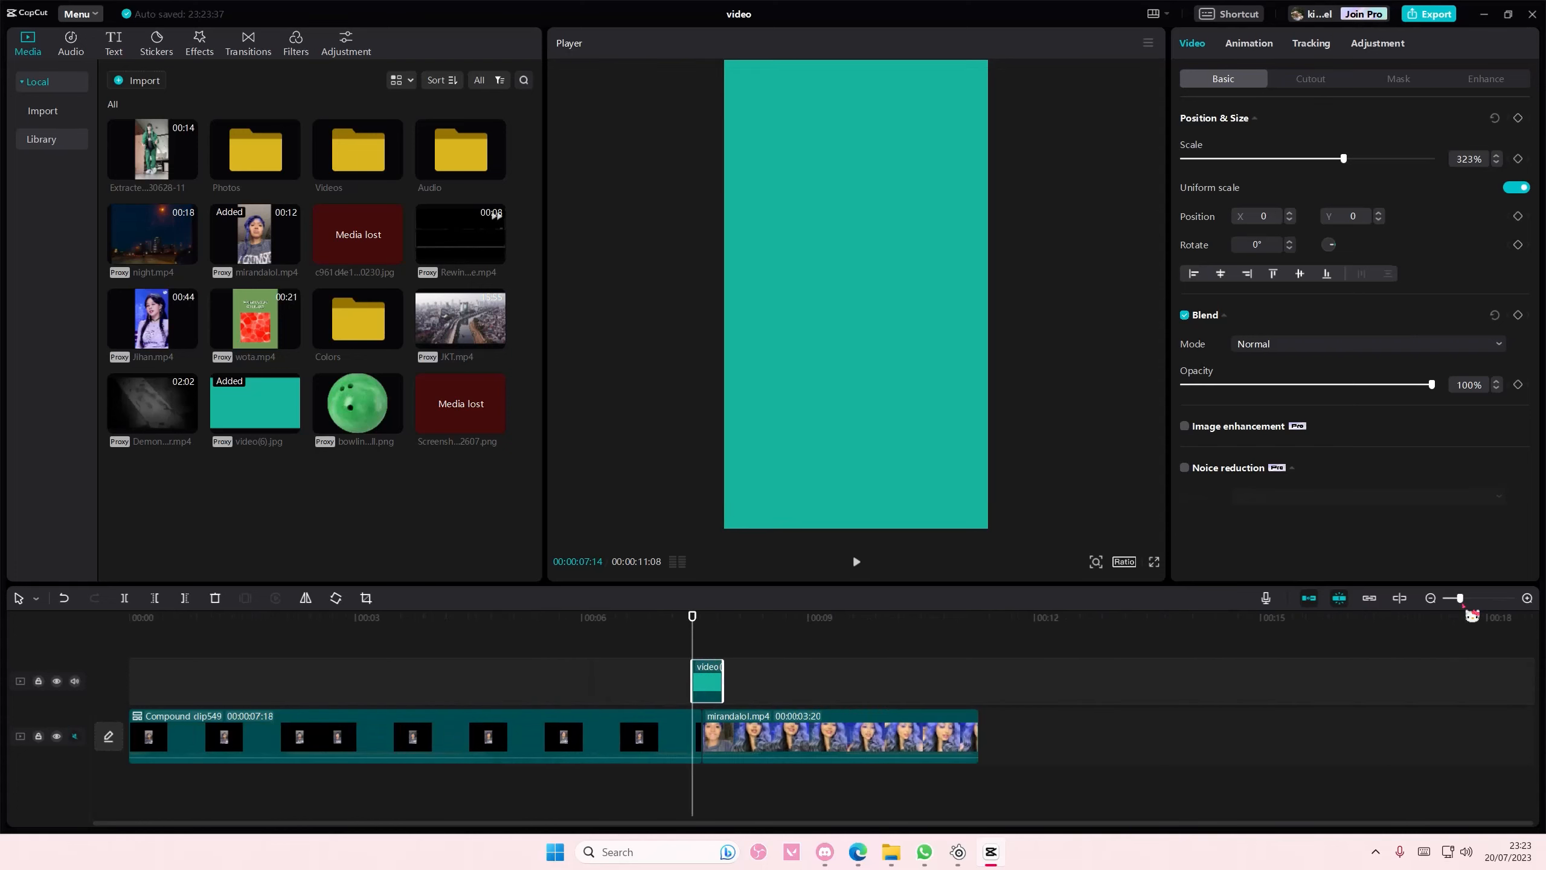
{"action": "left_click_drag", "start_coordinate": [716, 678], "coordinate": [716, 681]}
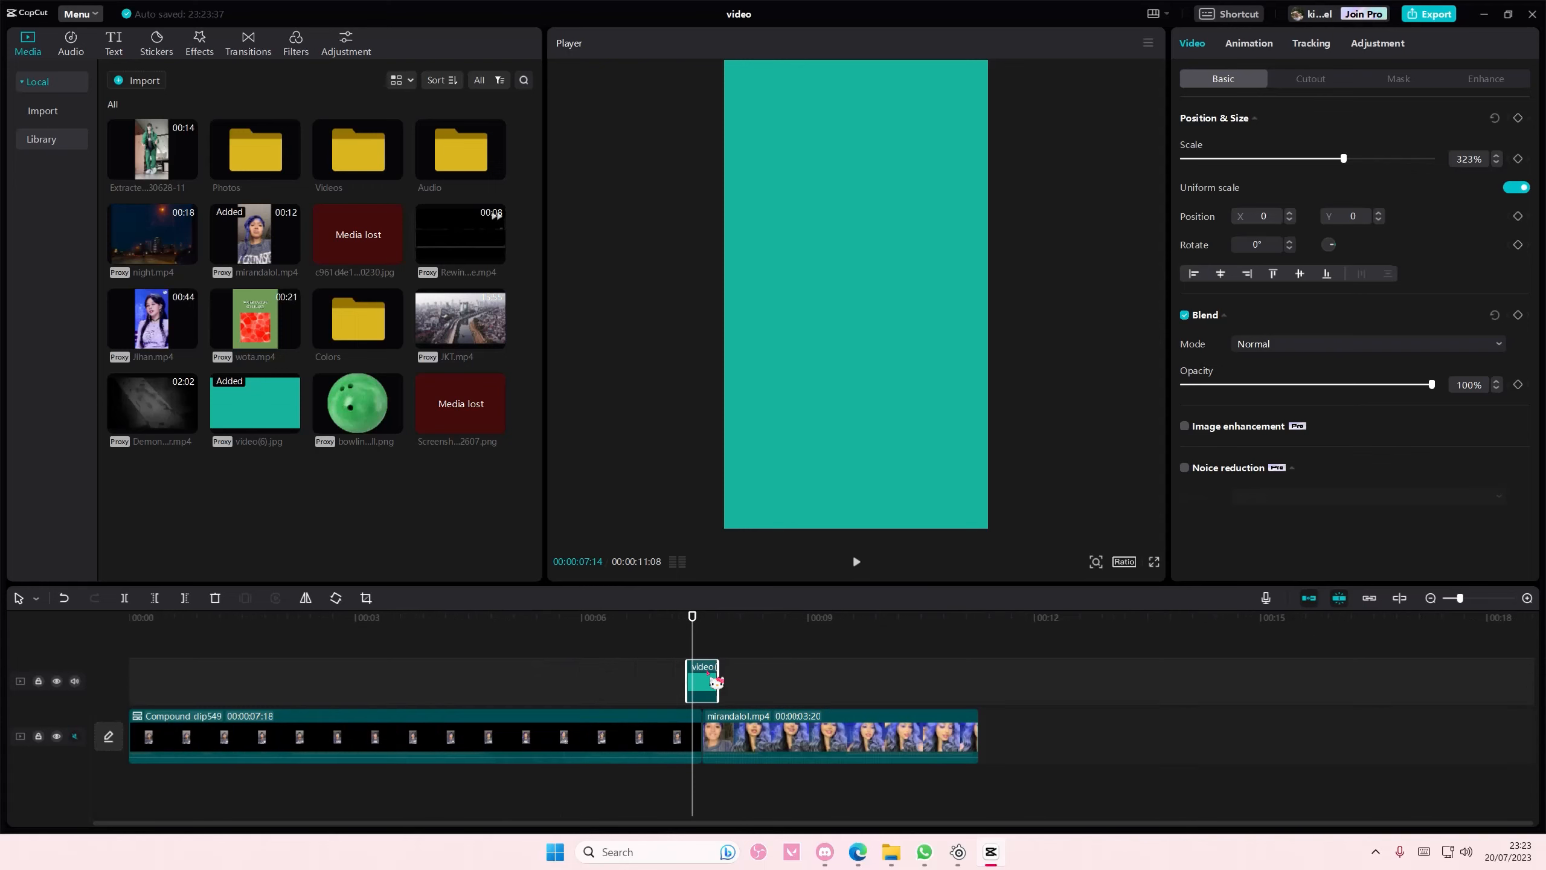
- Apply a Filmstrip mask to the teal overlay, narrow it to size 25 and set its feather to 2
{"action": "left_click", "coordinate": [687, 639]}
{"action": "left_click", "coordinate": [1410, 84]}
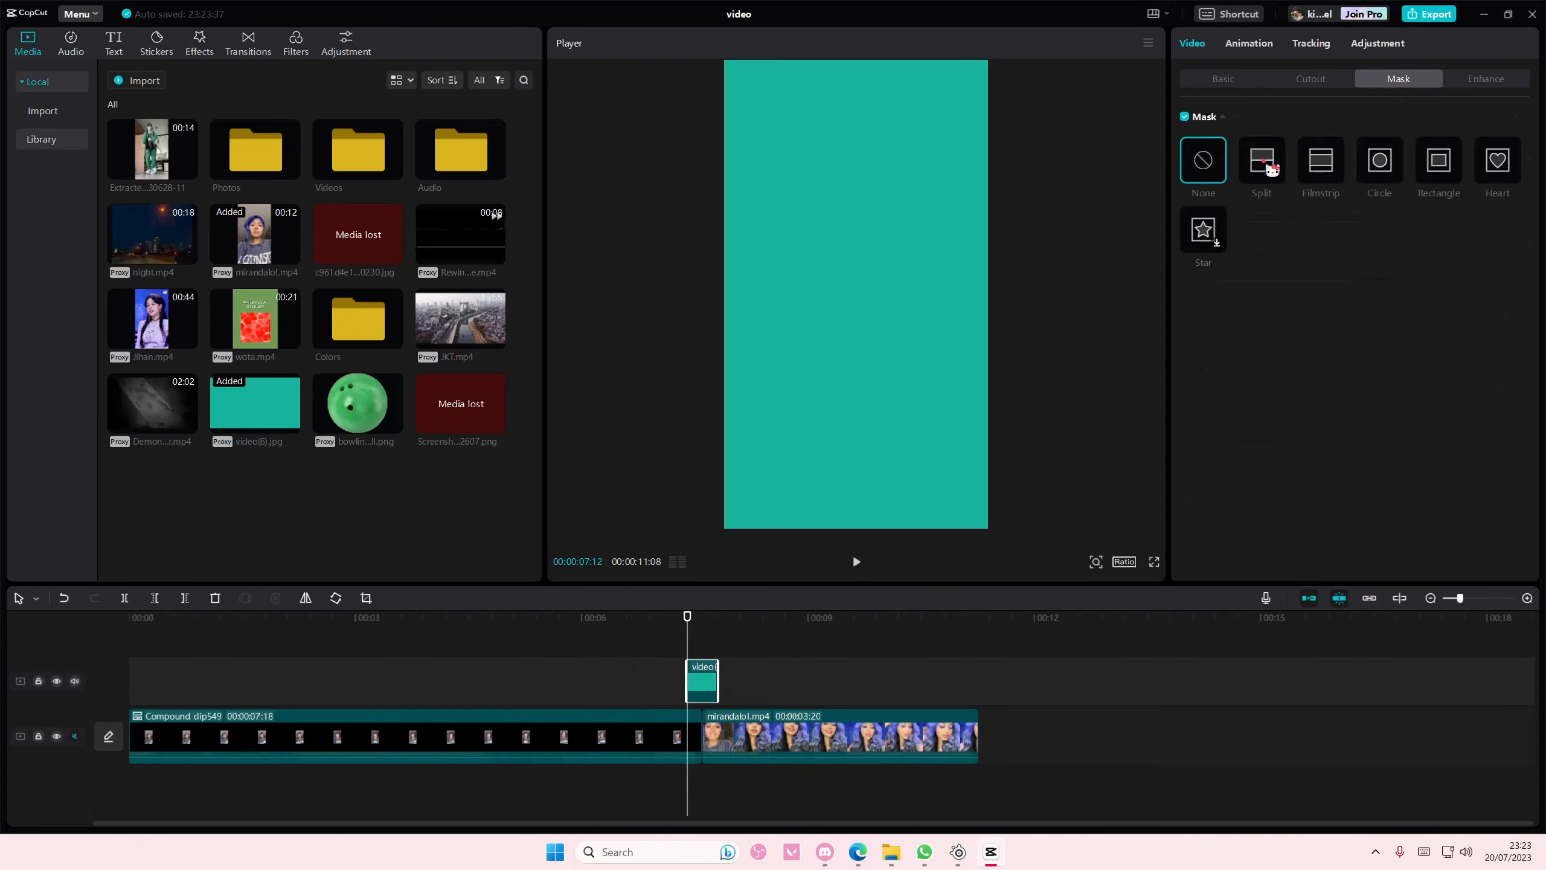
{"action": "left_click", "coordinate": [1270, 170]}
{"action": "left_click", "coordinate": [1339, 180]}
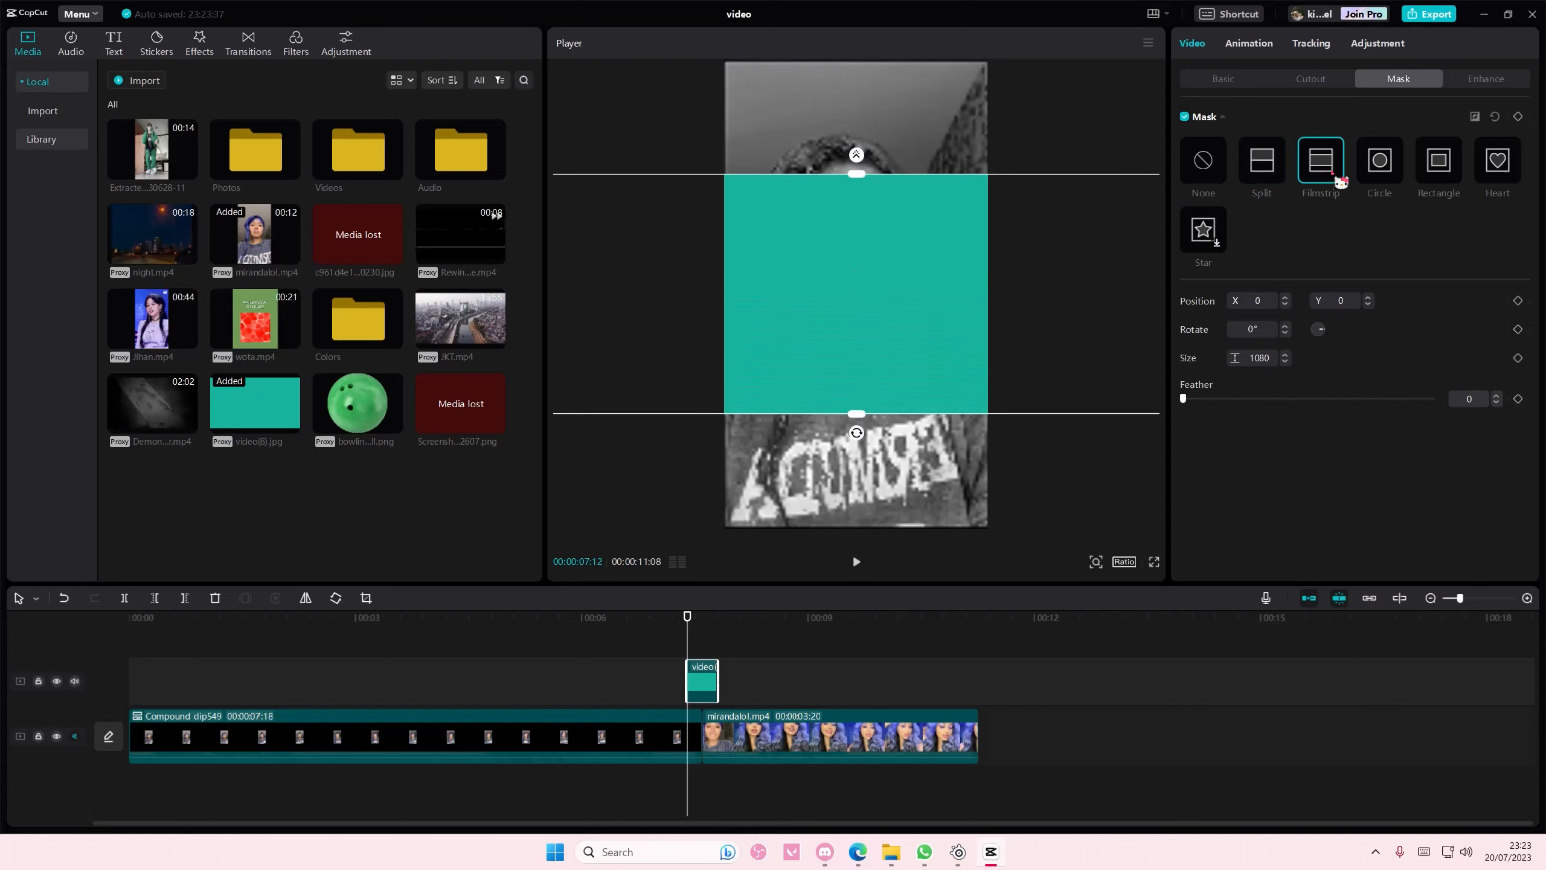
{"action": "left_click_drag", "start_coordinate": [873, 186], "coordinate": [853, 303]}
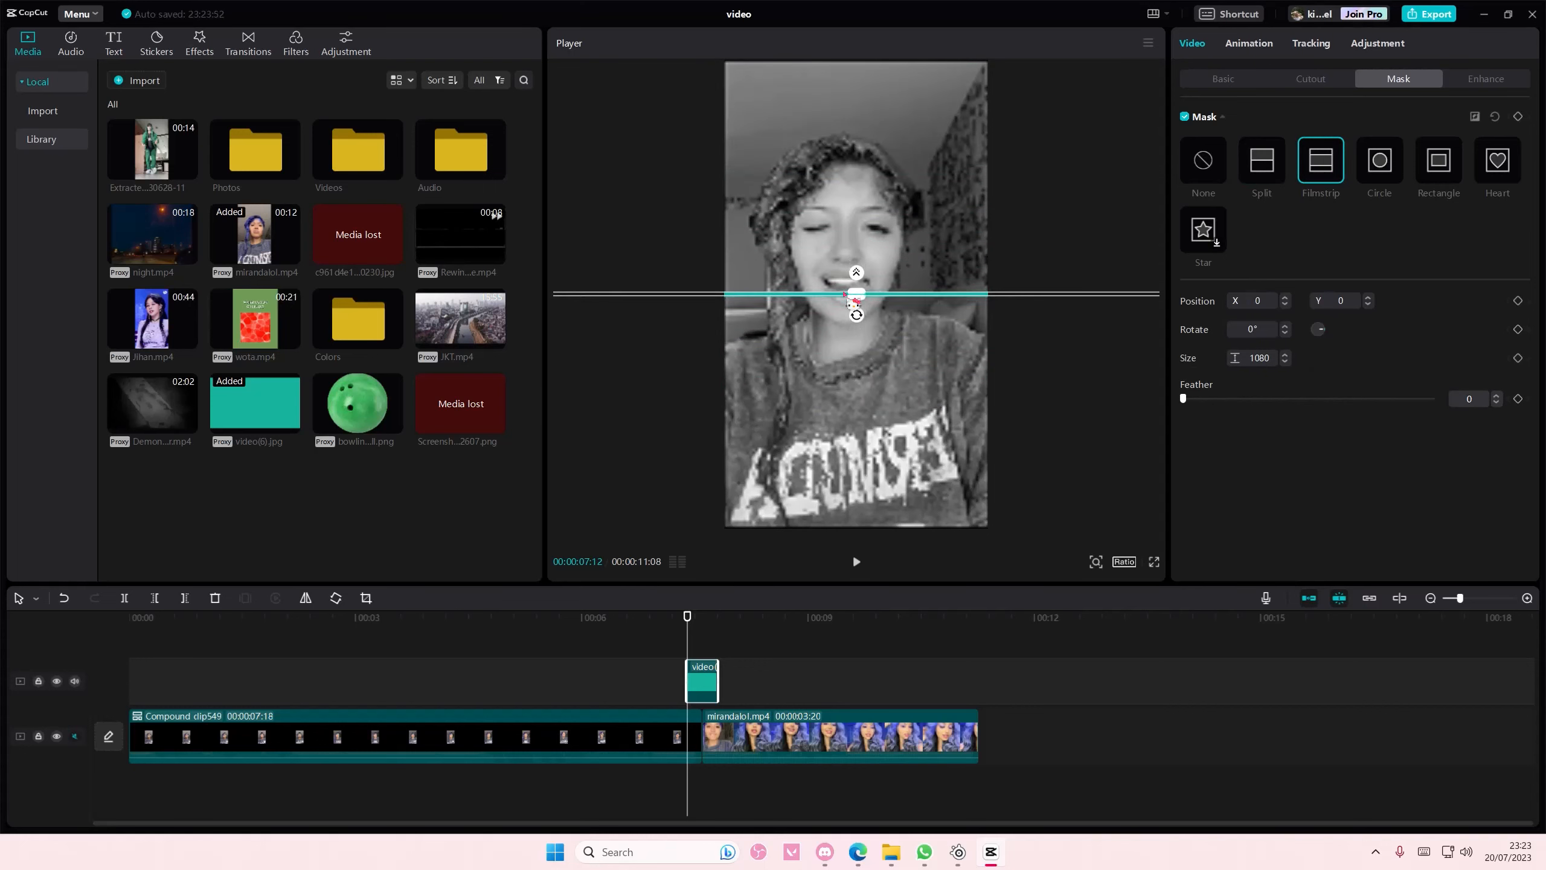
{"action": "left_click", "coordinate": [1186, 399]}
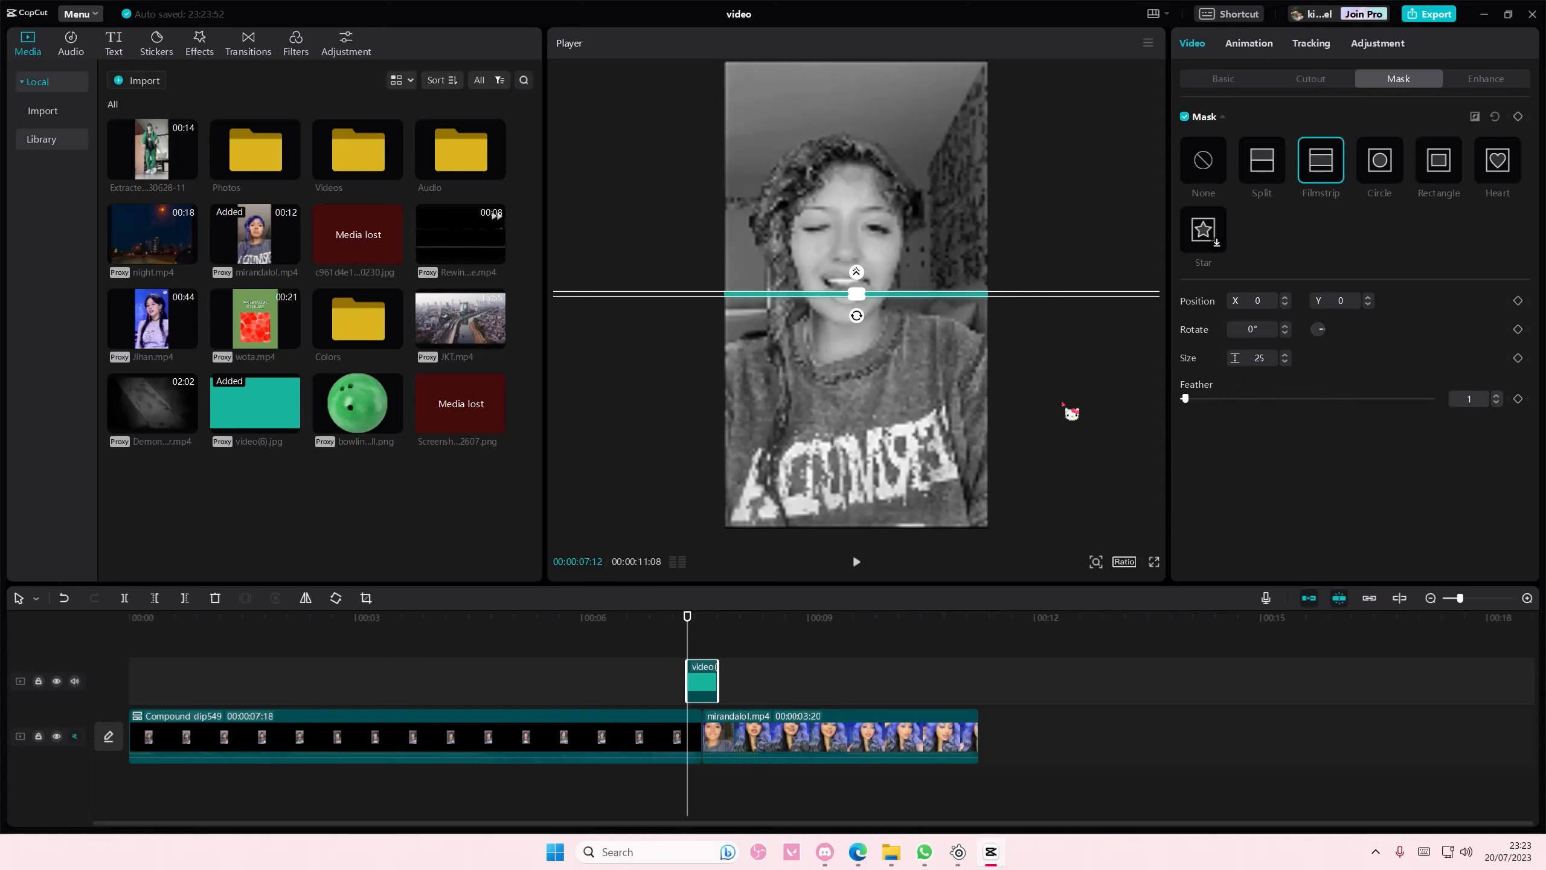
{"action": "left_click", "coordinate": [667, 675]}
{"action": "left_click_drag", "start_coordinate": [676, 644], "coordinate": [686, 654]}
{"action": "left_click", "coordinate": [705, 683]}
{"action": "left_click", "coordinate": [1188, 400]}
{"action": "left_click", "coordinate": [1223, 77]}
{"action": "left_click_drag", "start_coordinate": [934, 316], "coordinate": [938, 71]}
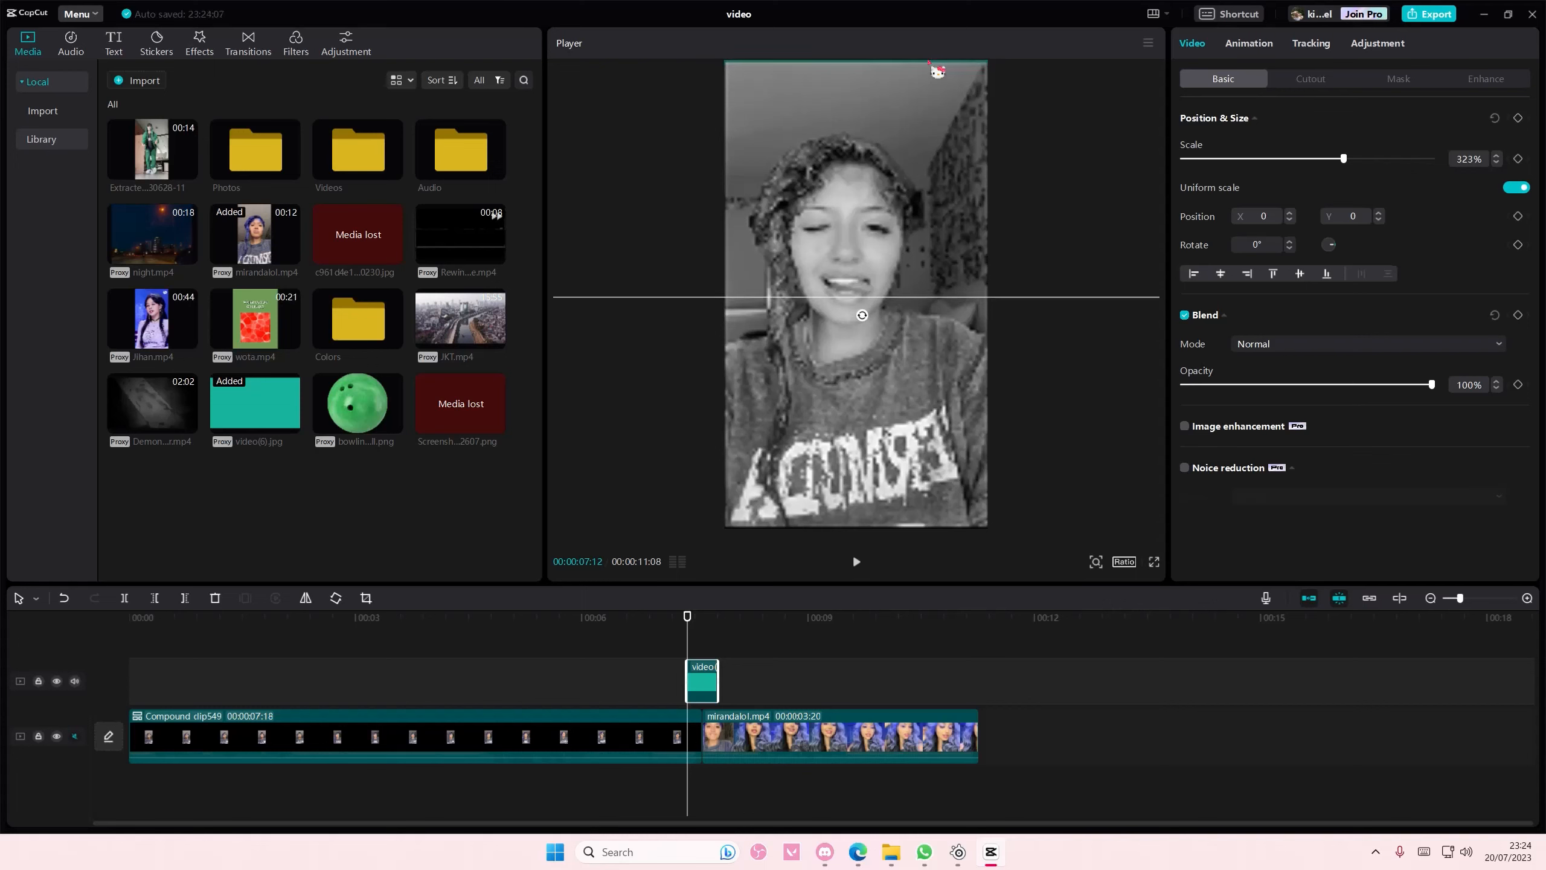
{"action": "left_click_drag", "start_coordinate": [937, 71], "coordinate": [935, 84]}
{"action": "left_click", "coordinate": [1397, 84]}
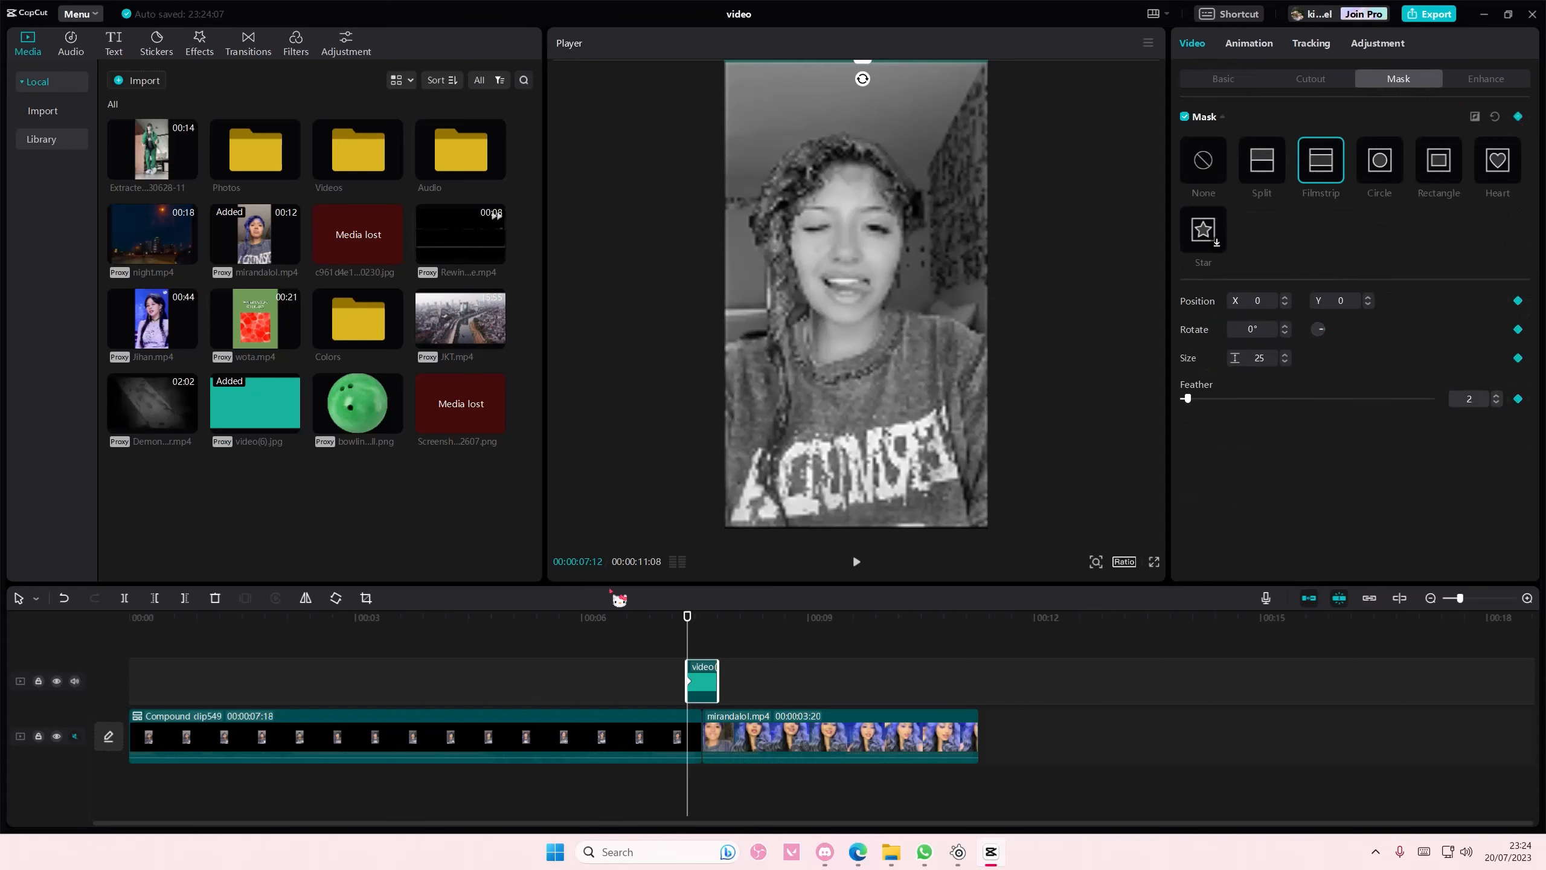
{"action": "left_click_drag", "start_coordinate": [688, 639], "coordinate": [711, 645]}
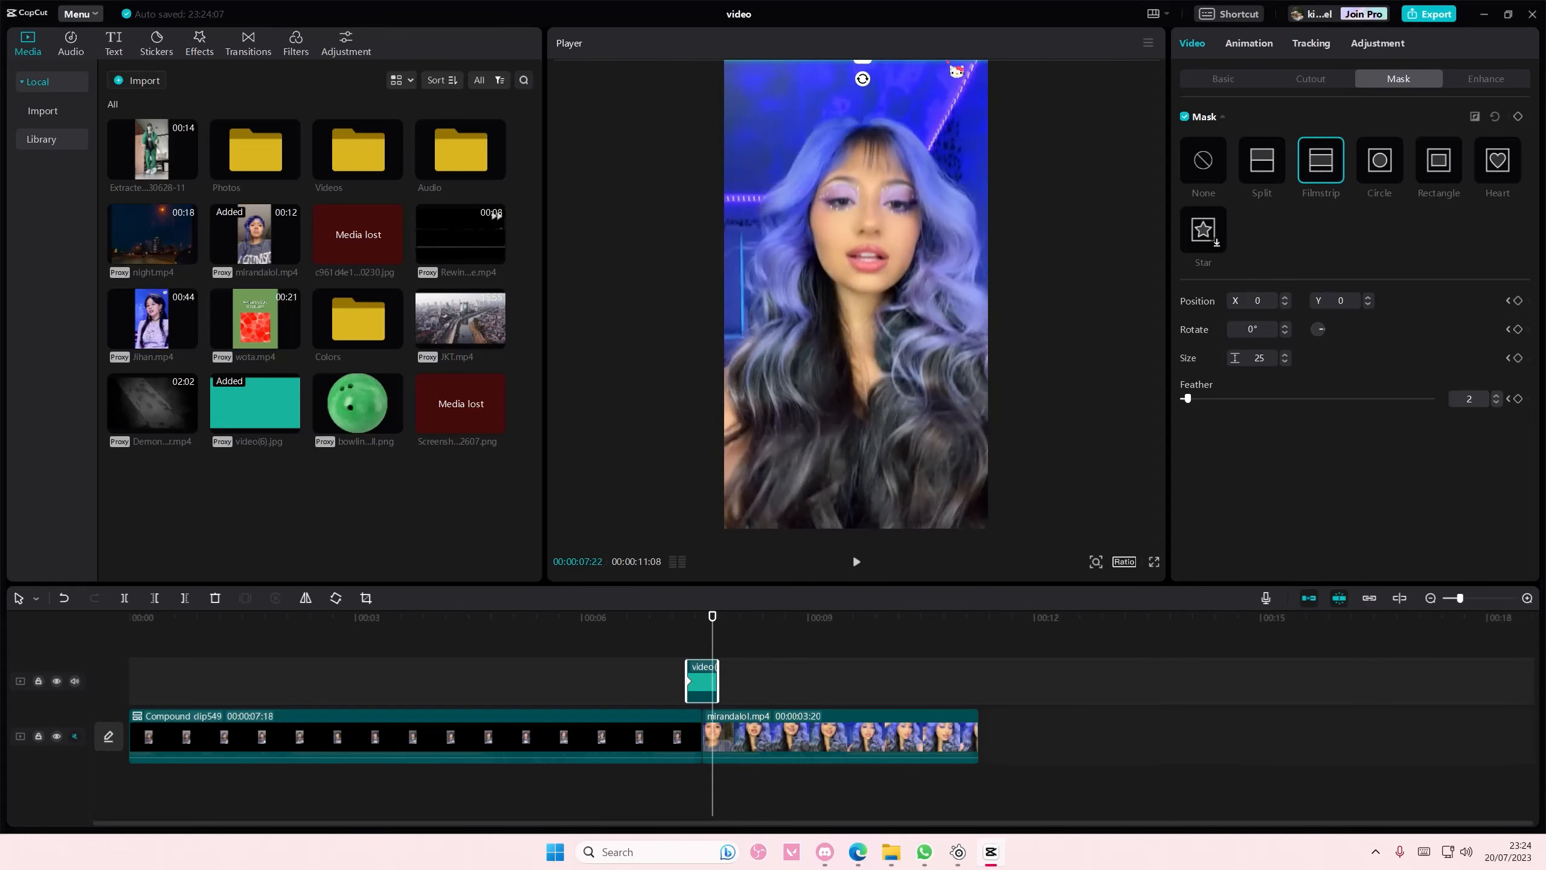
{"action": "left_click_drag", "start_coordinate": [942, 62], "coordinate": [943, 528]}
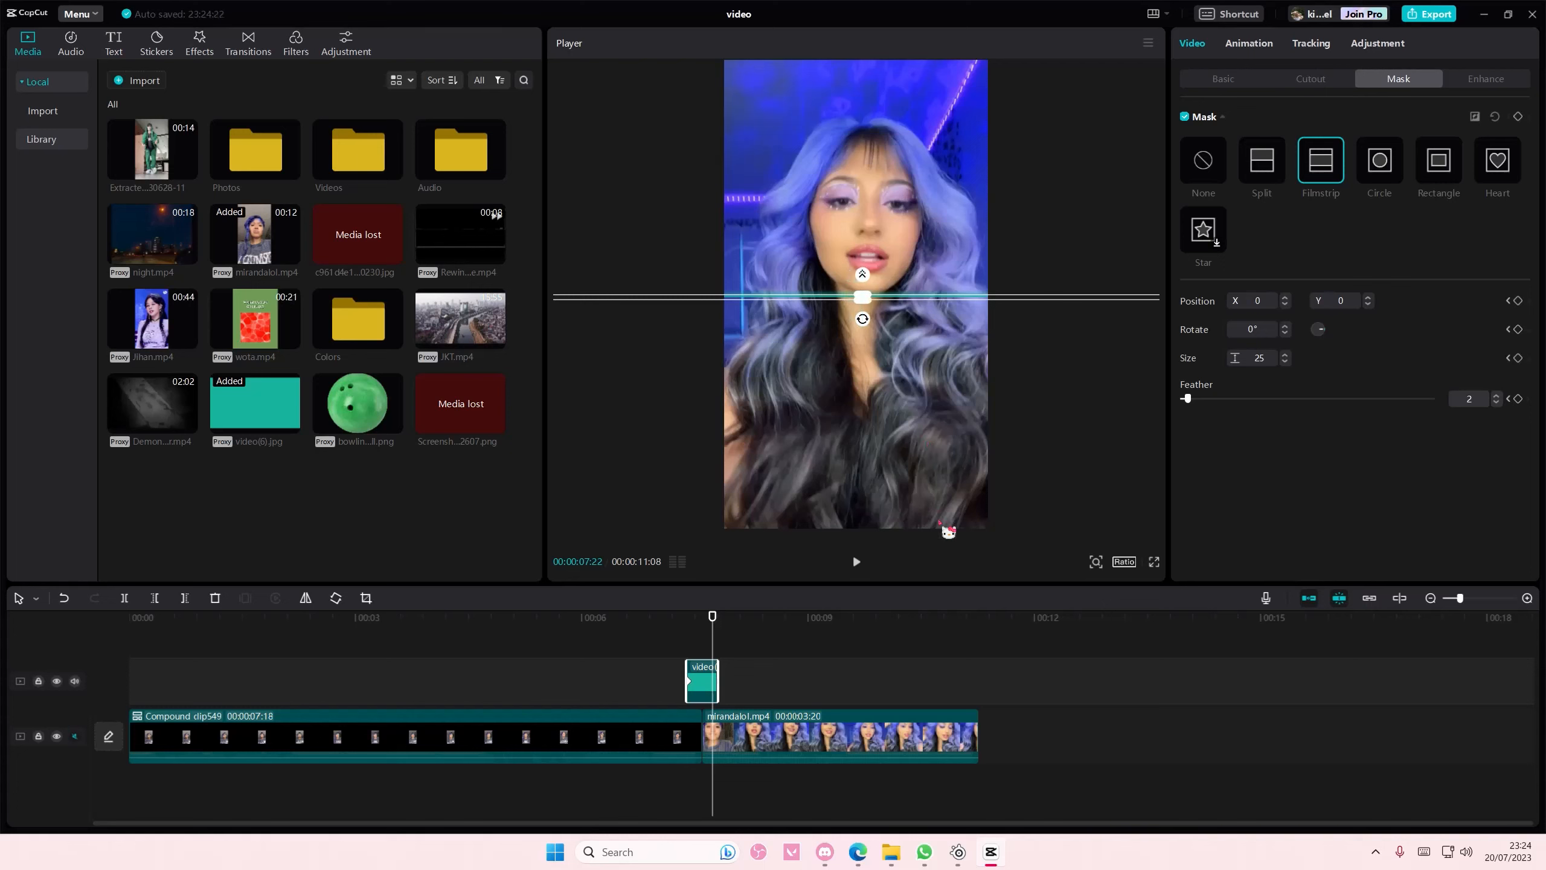
{"action": "mouse_move", "coordinate": [883, 297]}
{"action": "left_mouse_down"}
{"action": "mouse_move", "coordinate": [937, 217]}
{"action": "mouse_move", "coordinate": [891, 303]}
{"action": "left_mouse_up"}
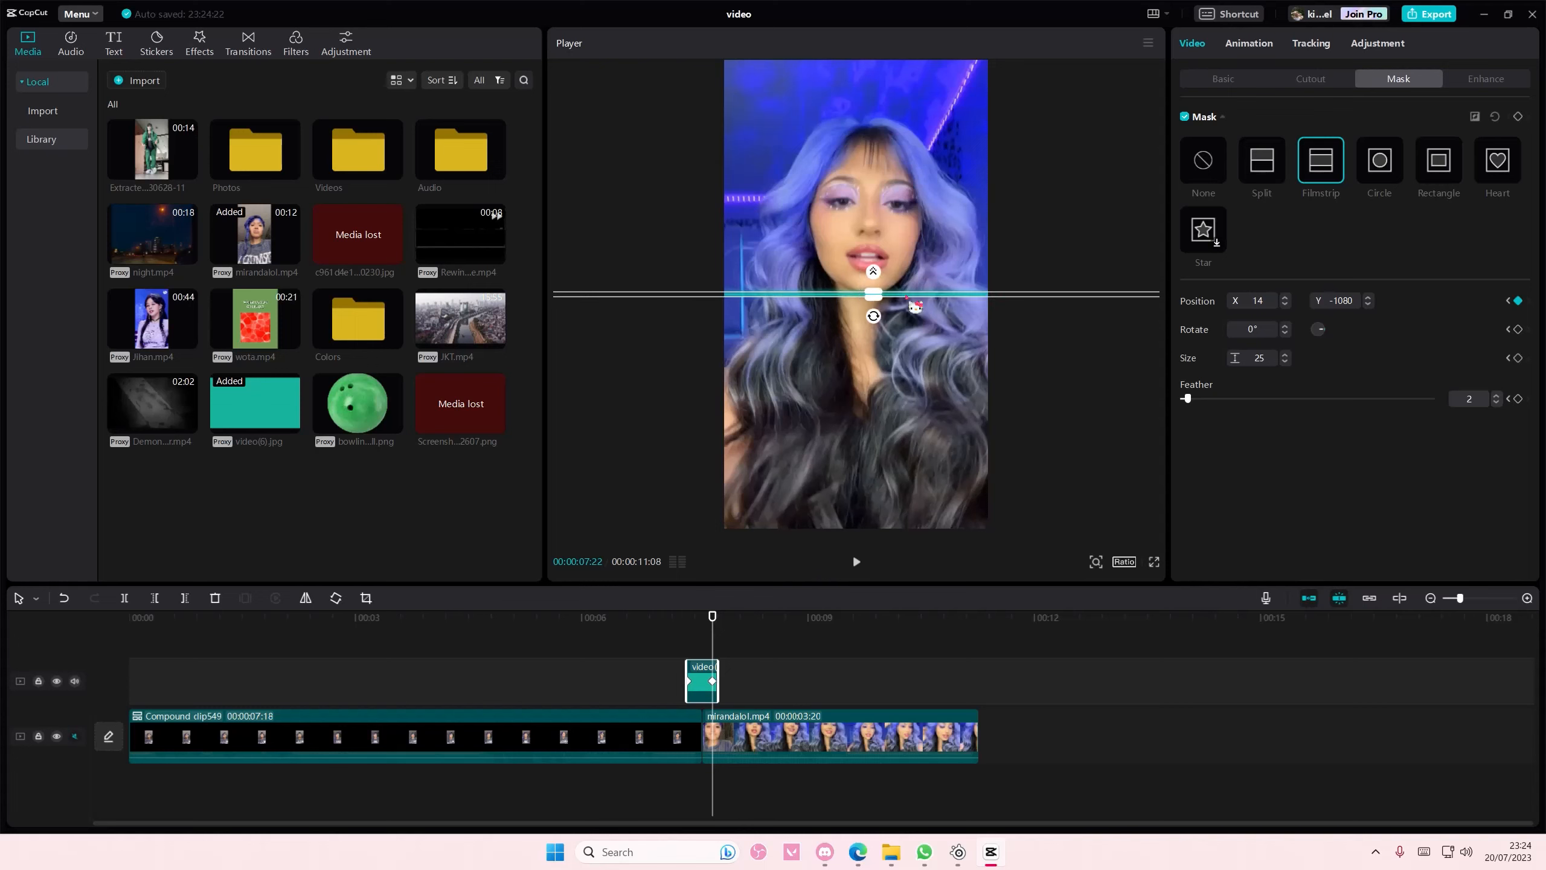
{"action": "mouse_move", "coordinate": [891, 304]}
{"action": "left_mouse_down"}
{"action": "mouse_move", "coordinate": [910, 213]}
{"action": "mouse_move", "coordinate": [901, 318]}
{"action": "mouse_move", "coordinate": [863, 315]}
{"action": "left_mouse_up"}
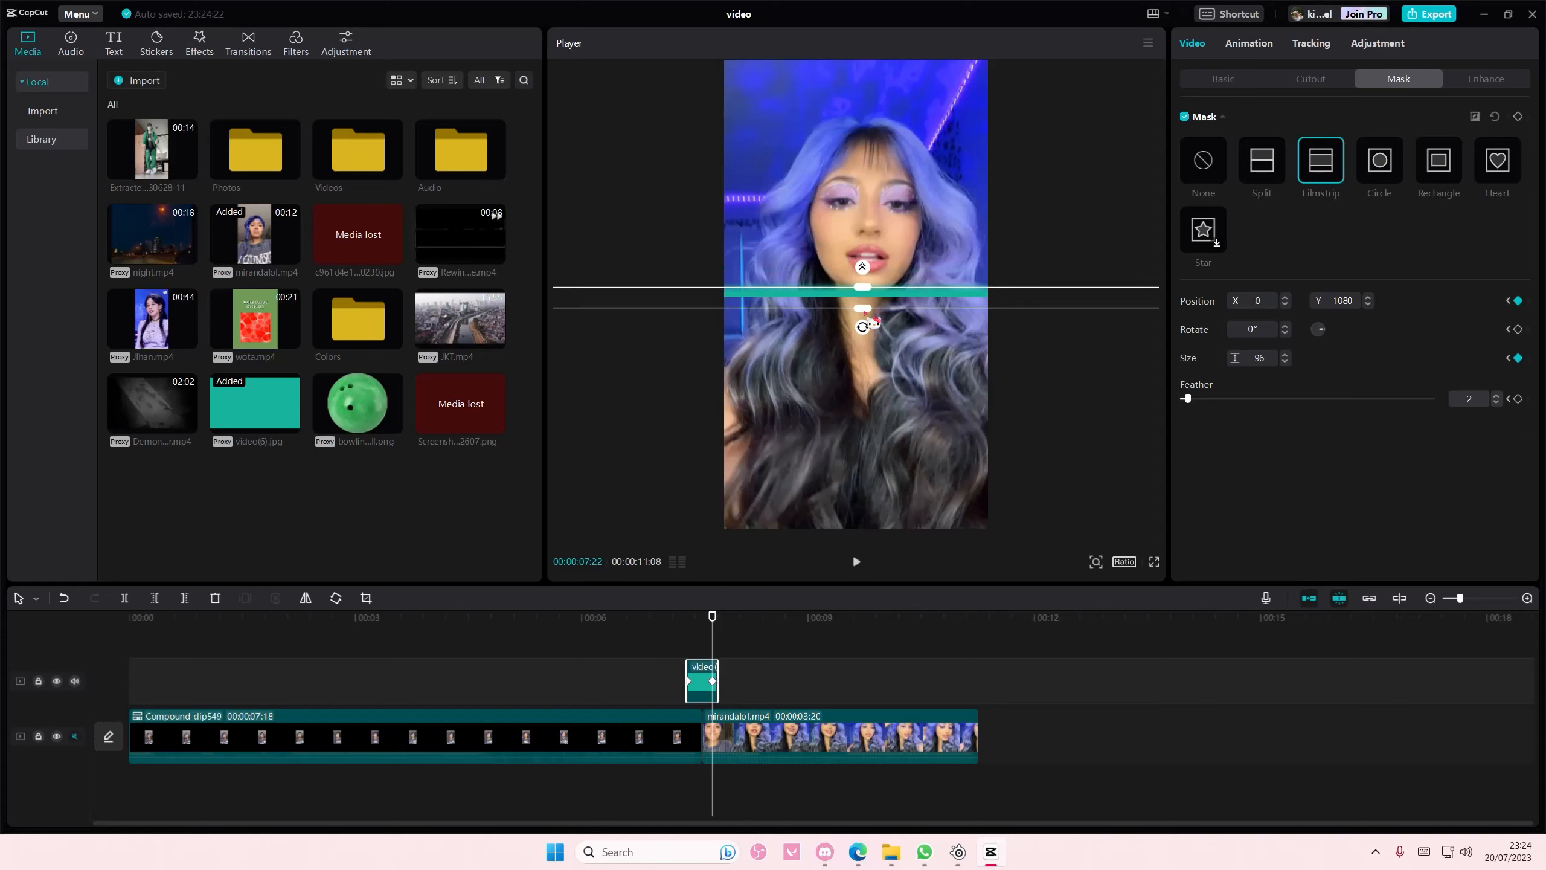
{"action": "key", "text": "ctrl+z"}
{"action": "left_click", "coordinate": [1222, 79]}
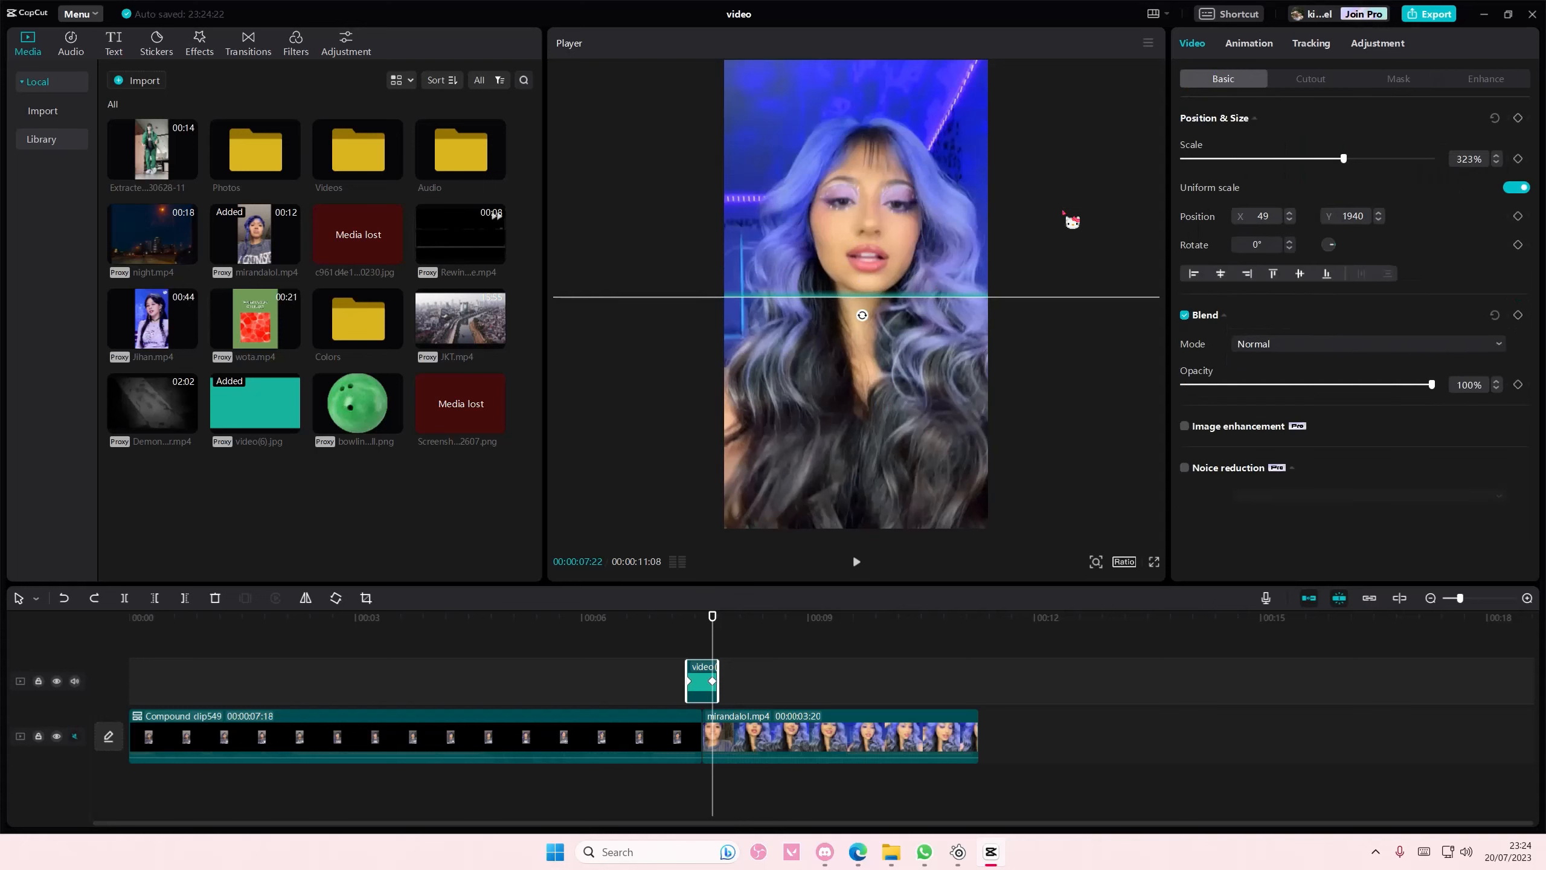
{"action": "left_click", "coordinate": [1410, 79]}
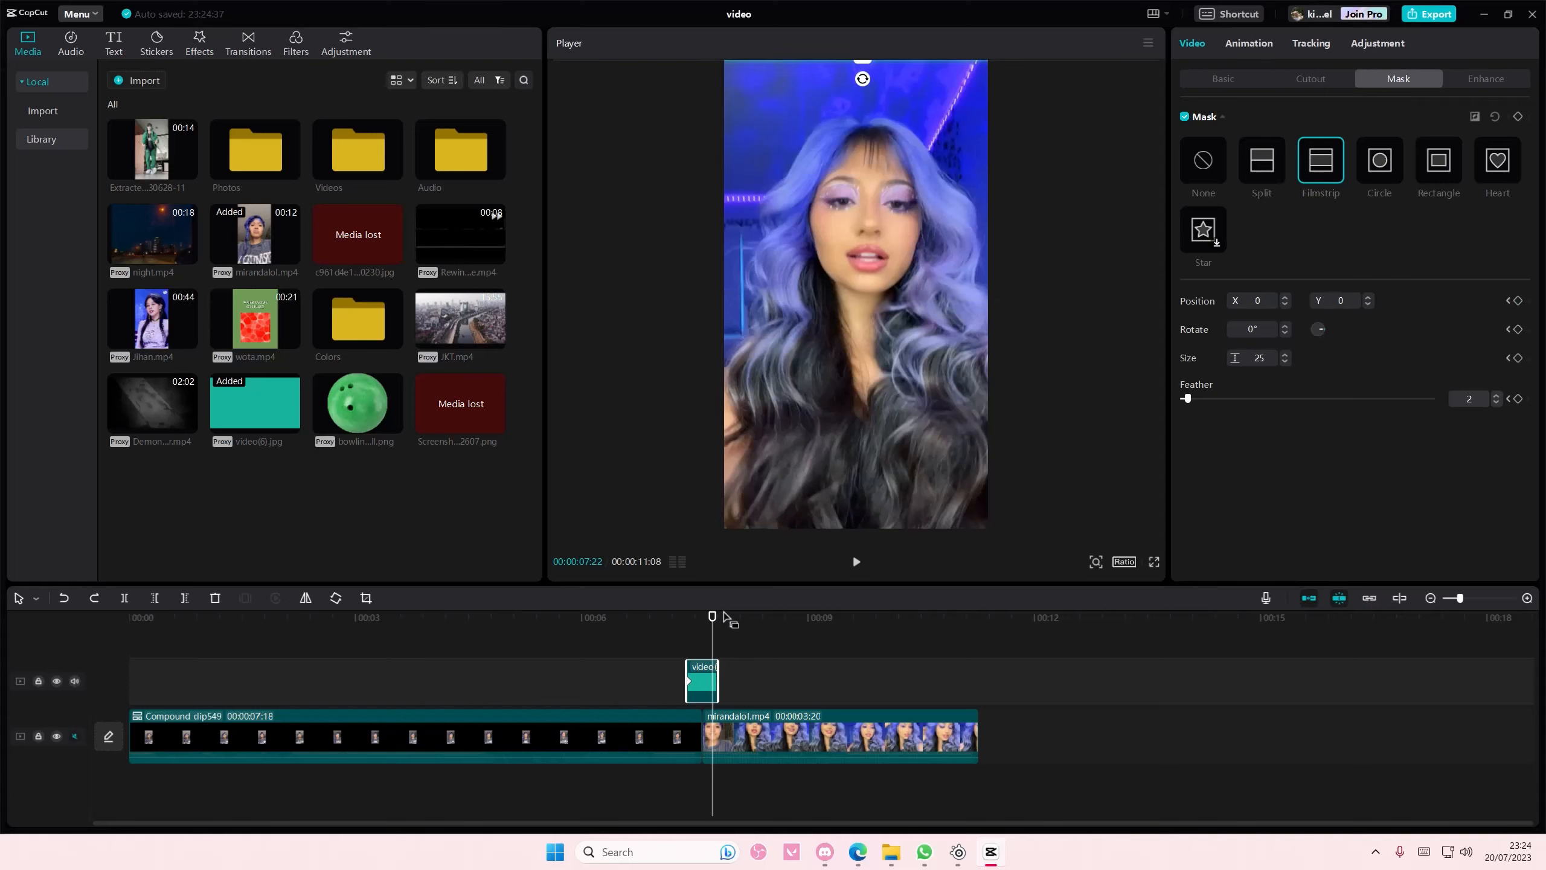
{"action": "left_click", "coordinate": [688, 620]}
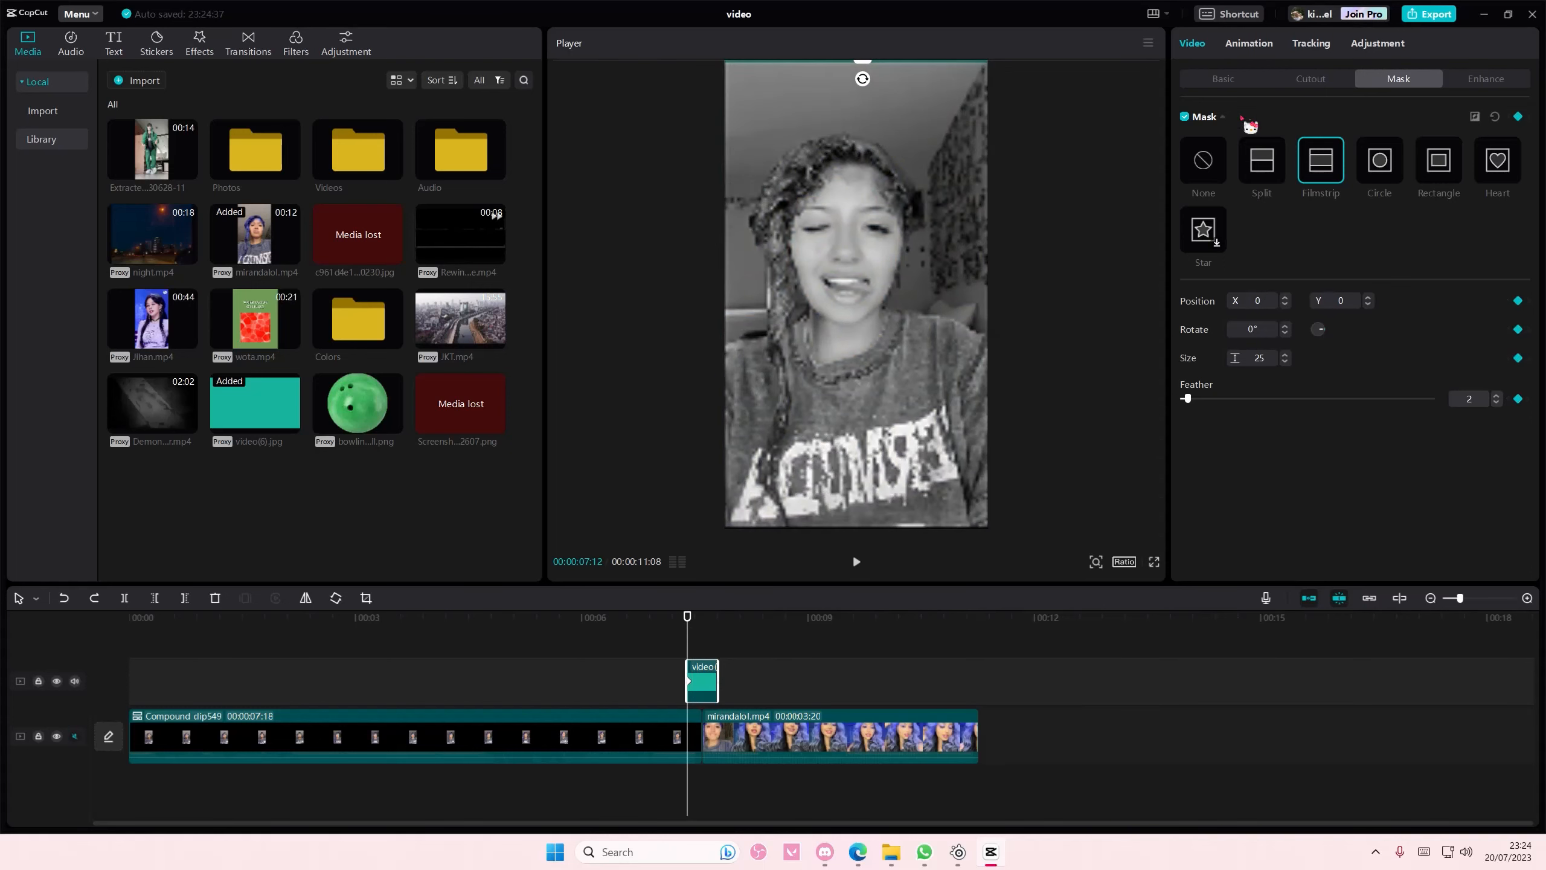
{"action": "key", "text": "ctrl+z"}
- Add a Position & Size keyframe at 00:00:07:12 and move the teal strip up to about X 54, Y 1955 at the frame's upper edge
{"action": "left_click", "coordinate": [1221, 89]}
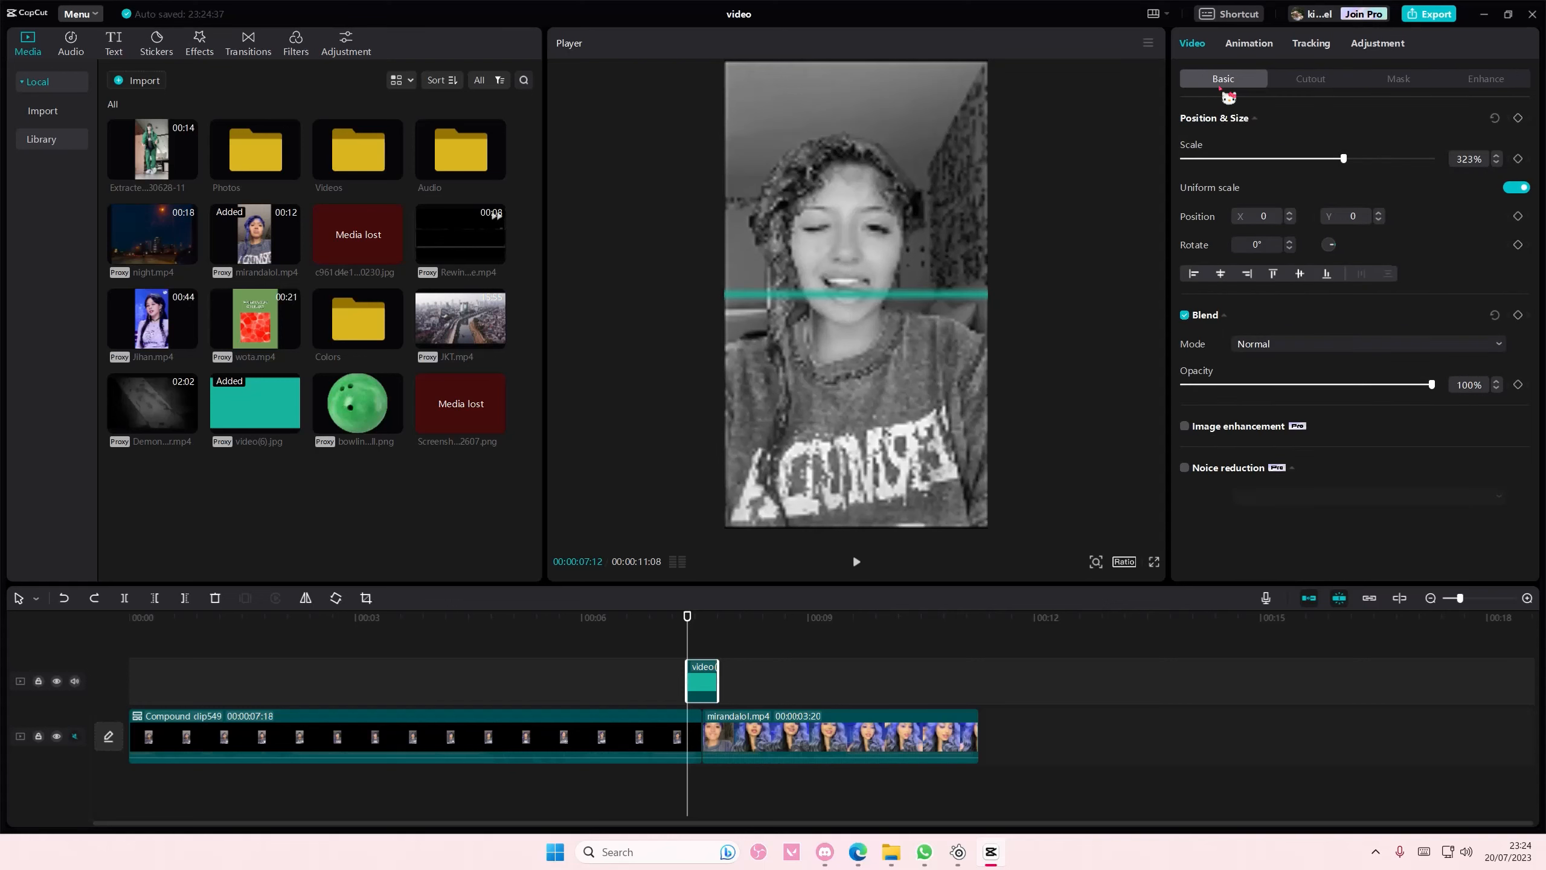
{"action": "left_click", "coordinate": [1517, 118]}
{"action": "left_click_drag", "start_coordinate": [907, 307], "coordinate": [914, 68]}
- Lock the main video track and reposition the teal strip at its 00:00:07:12 keyframe to about X 79, Y 1925
{"action": "left_click_drag", "start_coordinate": [692, 625], "coordinate": [717, 625]}
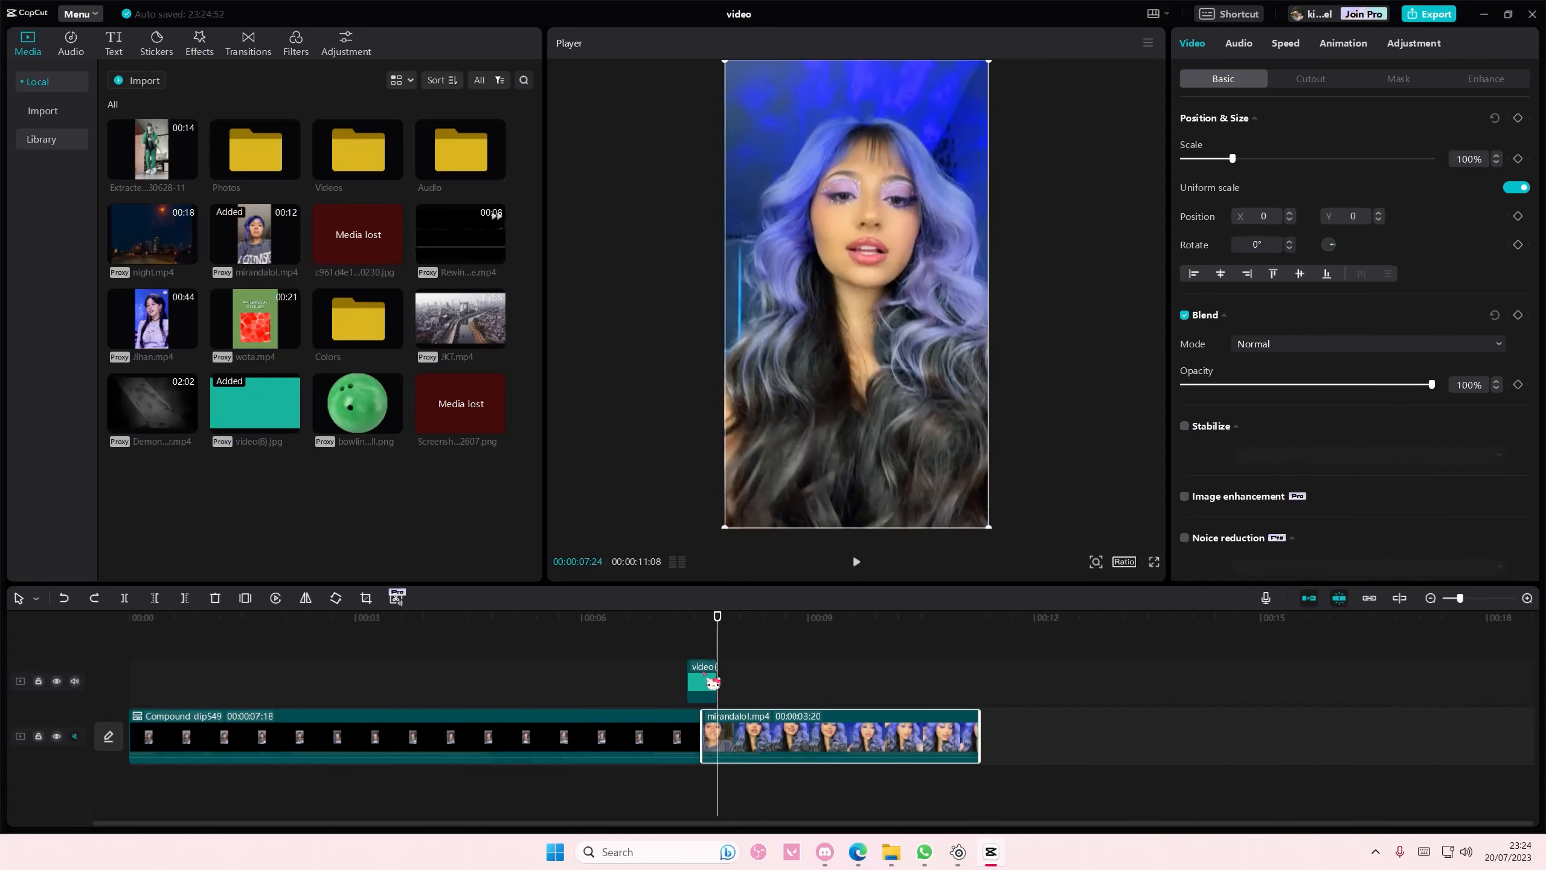
{"action": "left_click", "coordinate": [721, 650]}
{"action": "left_click", "coordinate": [702, 675]}
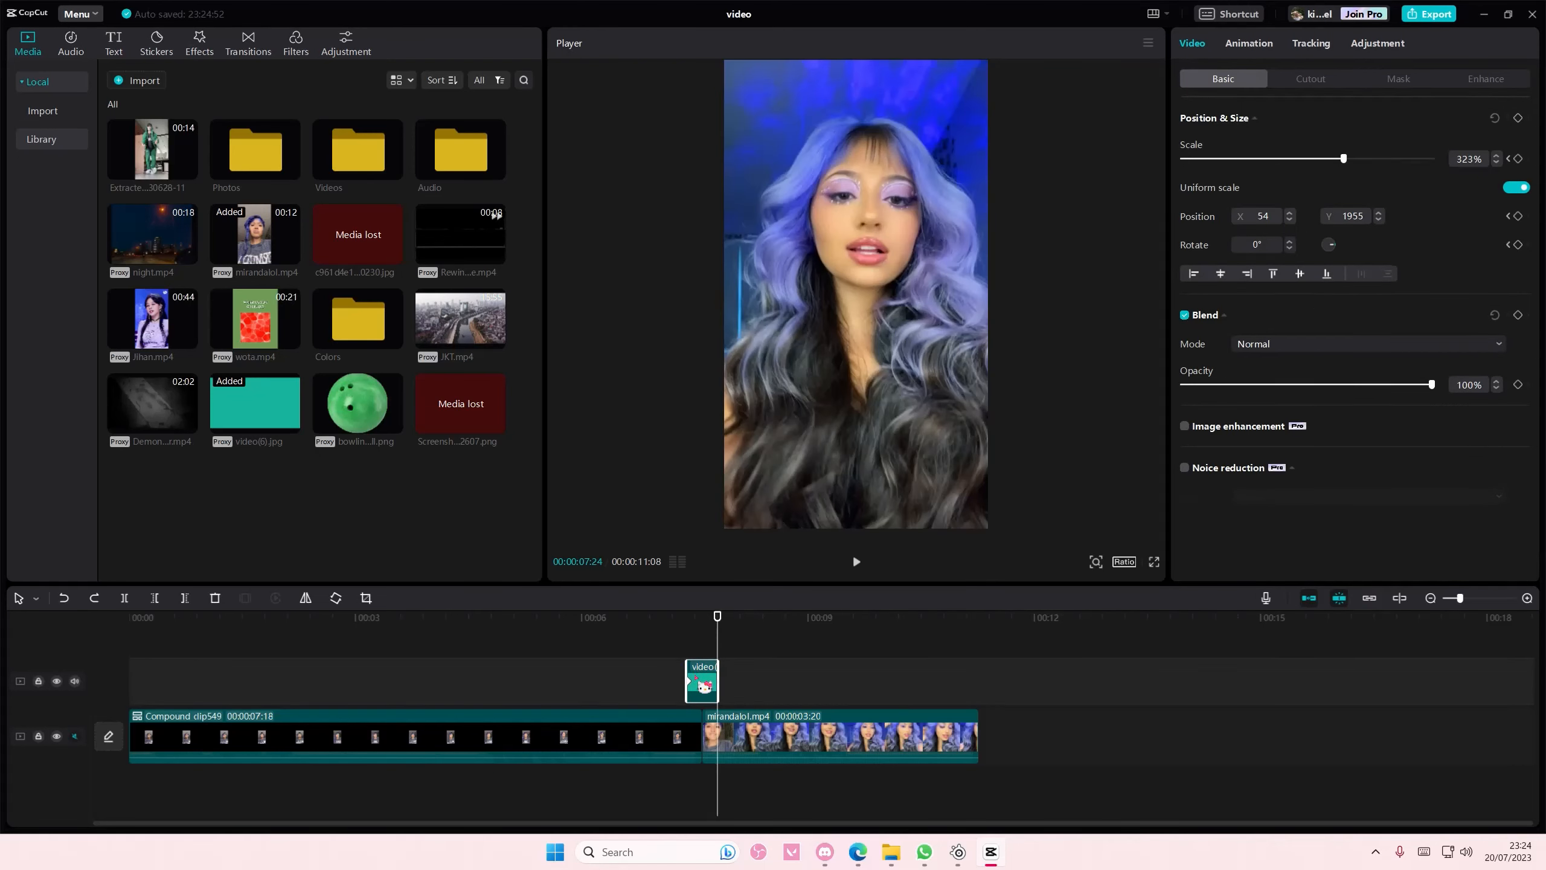
{"action": "left_click_drag", "start_coordinate": [718, 649], "coordinate": [690, 654]}
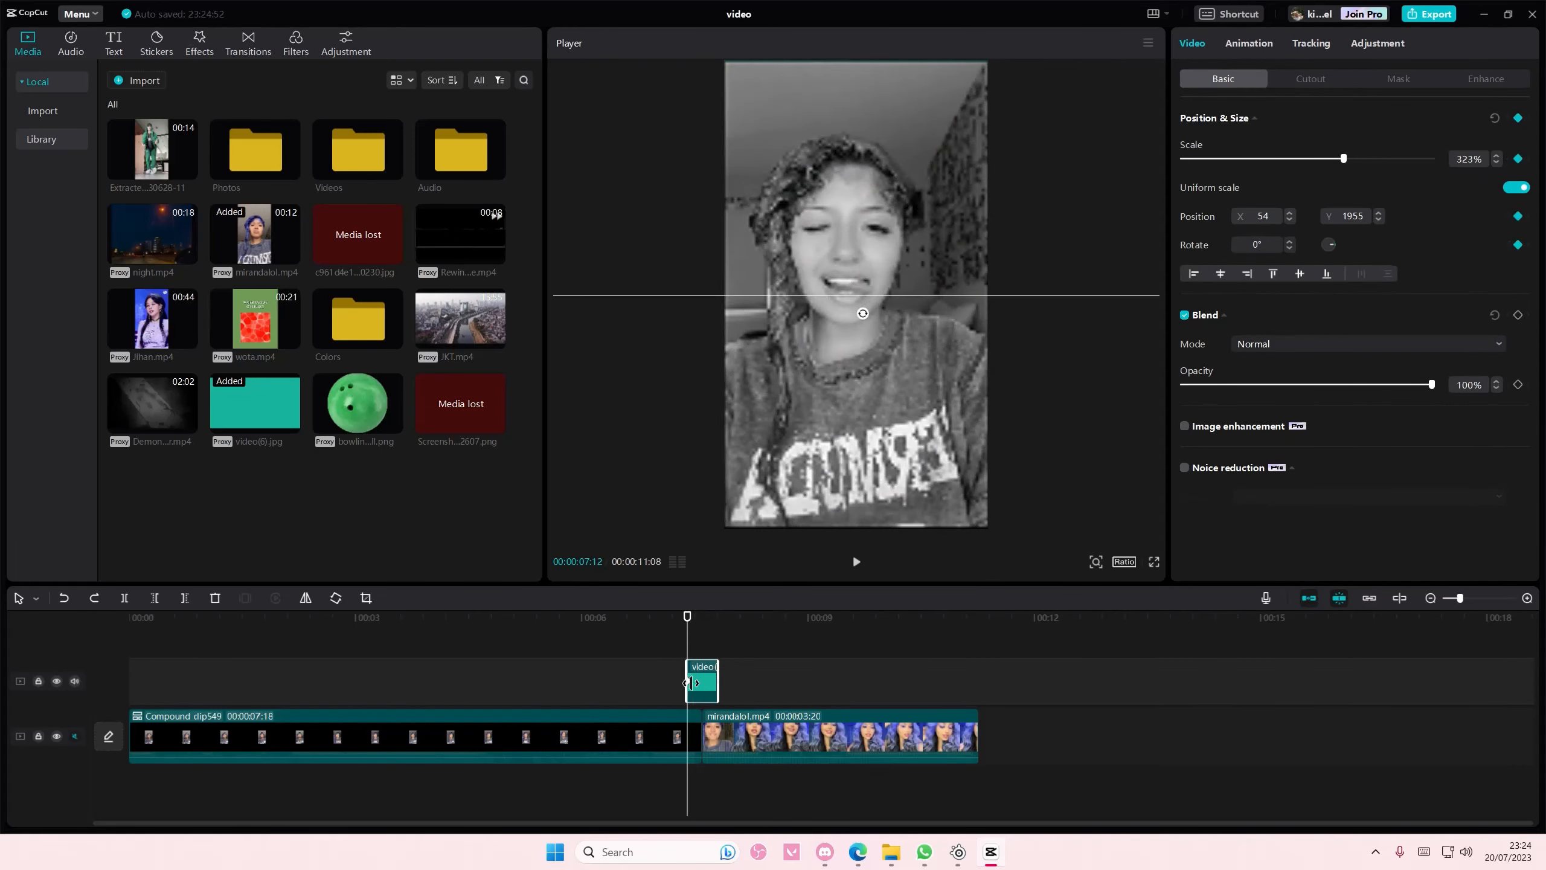
{"action": "left_click", "coordinate": [883, 309]}
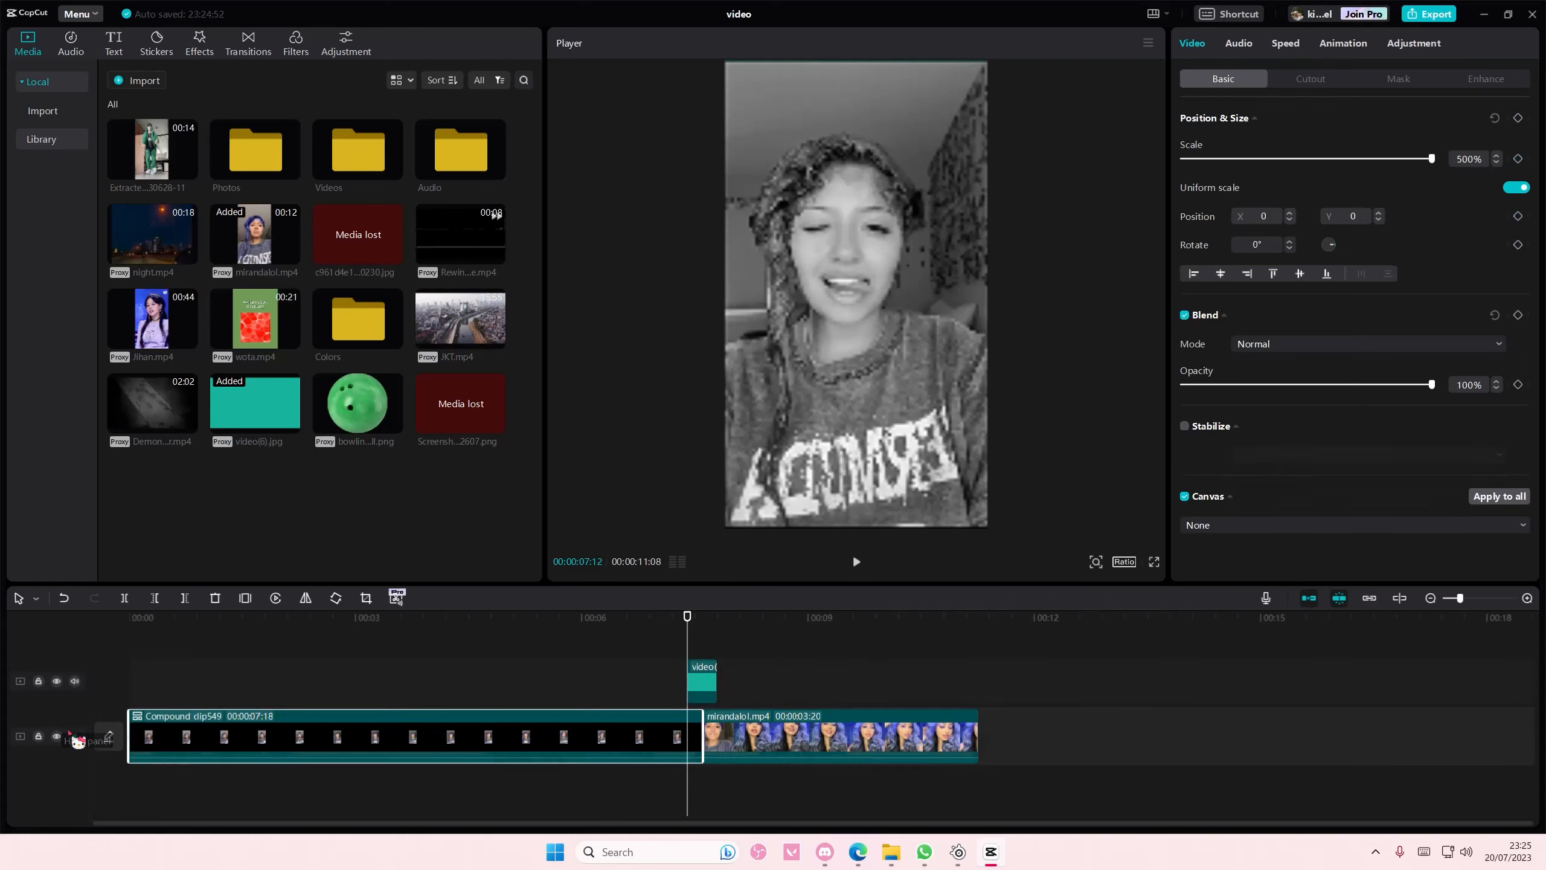
{"action": "left_click", "coordinate": [38, 735]}
{"action": "left_click", "coordinate": [701, 694]}
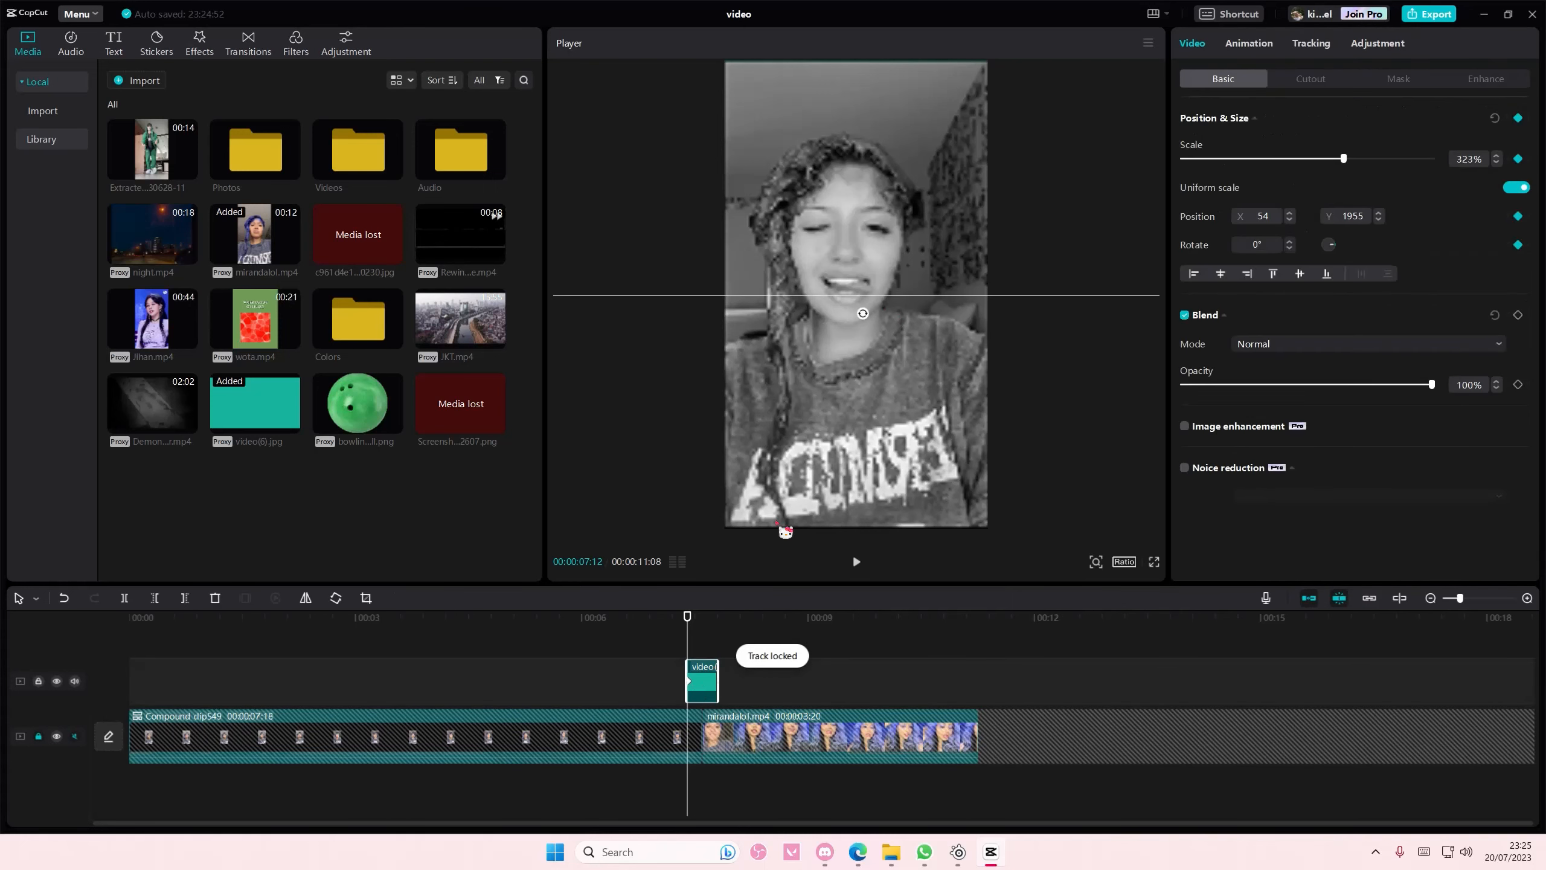
{"action": "left_click_drag", "start_coordinate": [918, 297], "coordinate": [919, 304]}
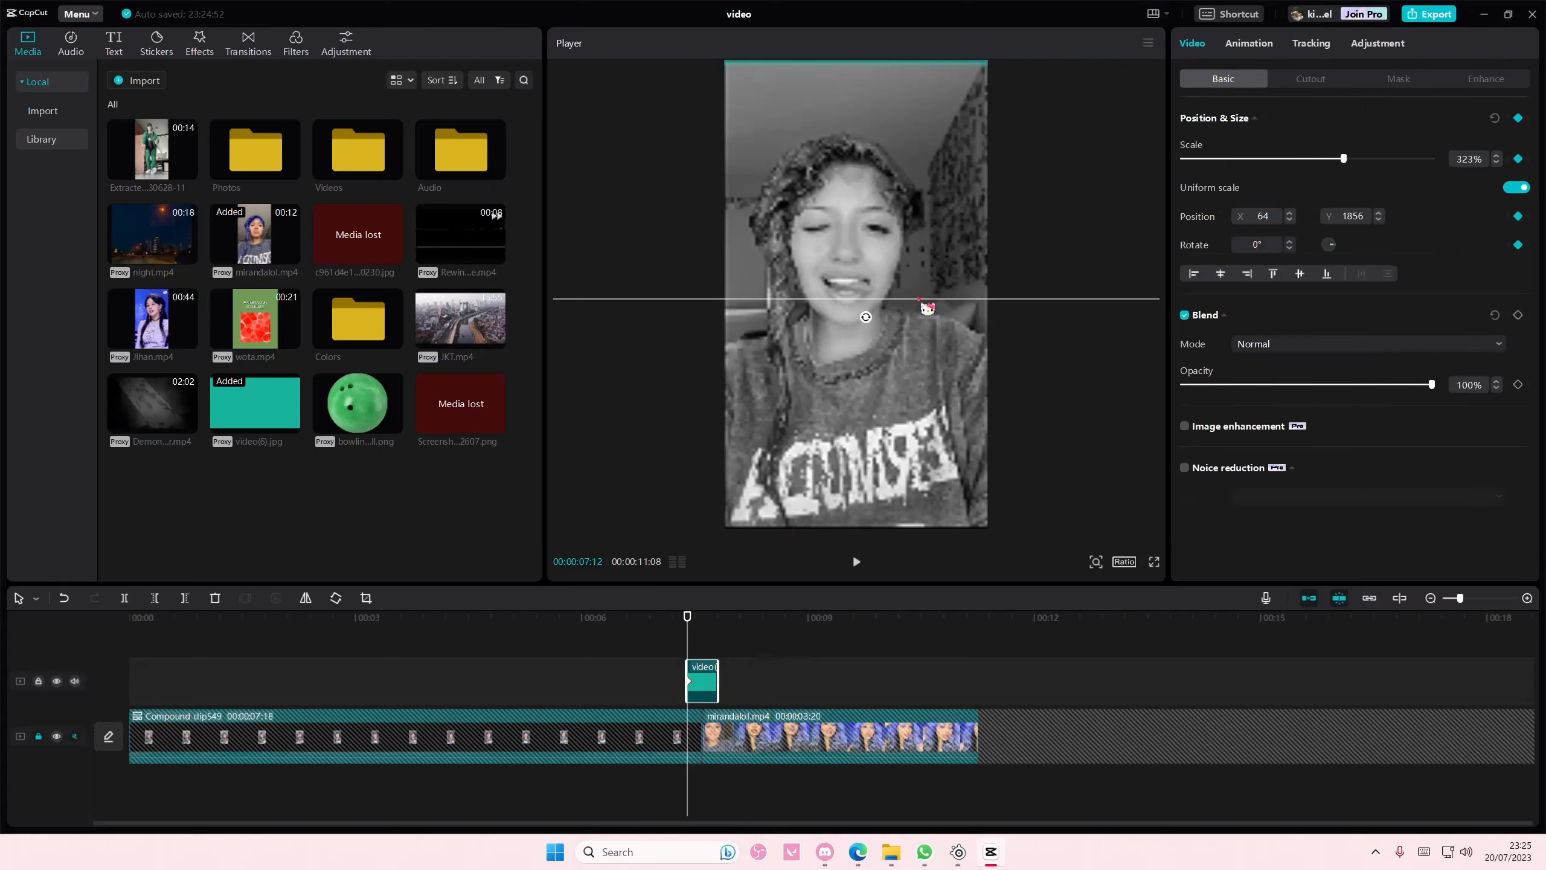
- Keyframe the teal strip at 00:00:07:22, moved down to just below the frame's lower edge
{"action": "left_click_drag", "start_coordinate": [688, 650], "coordinate": [714, 653]}
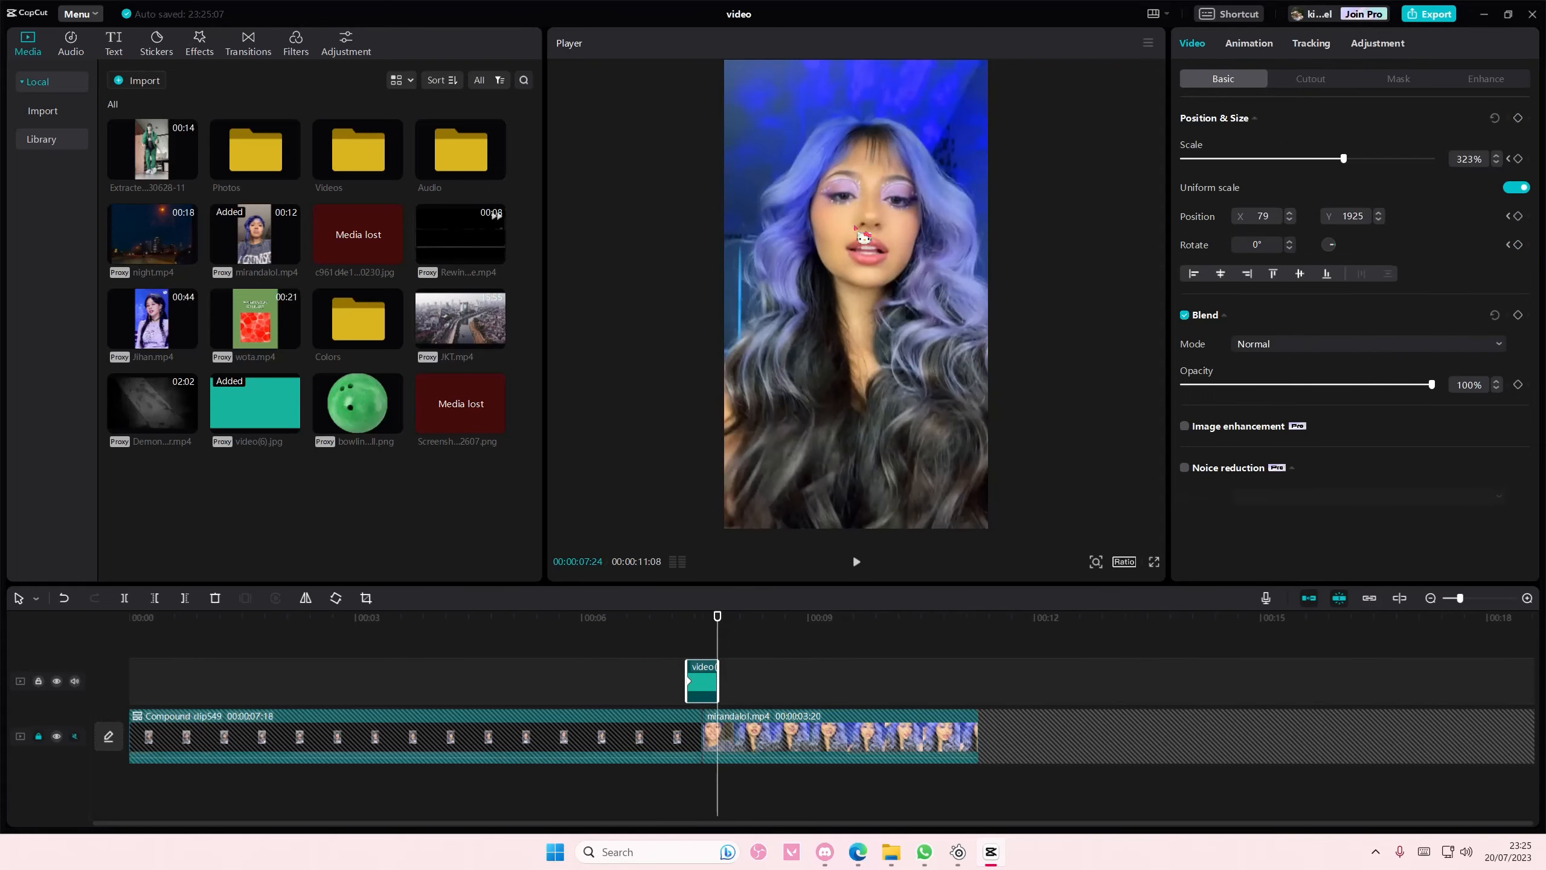
{"action": "left_click", "coordinate": [712, 639]}
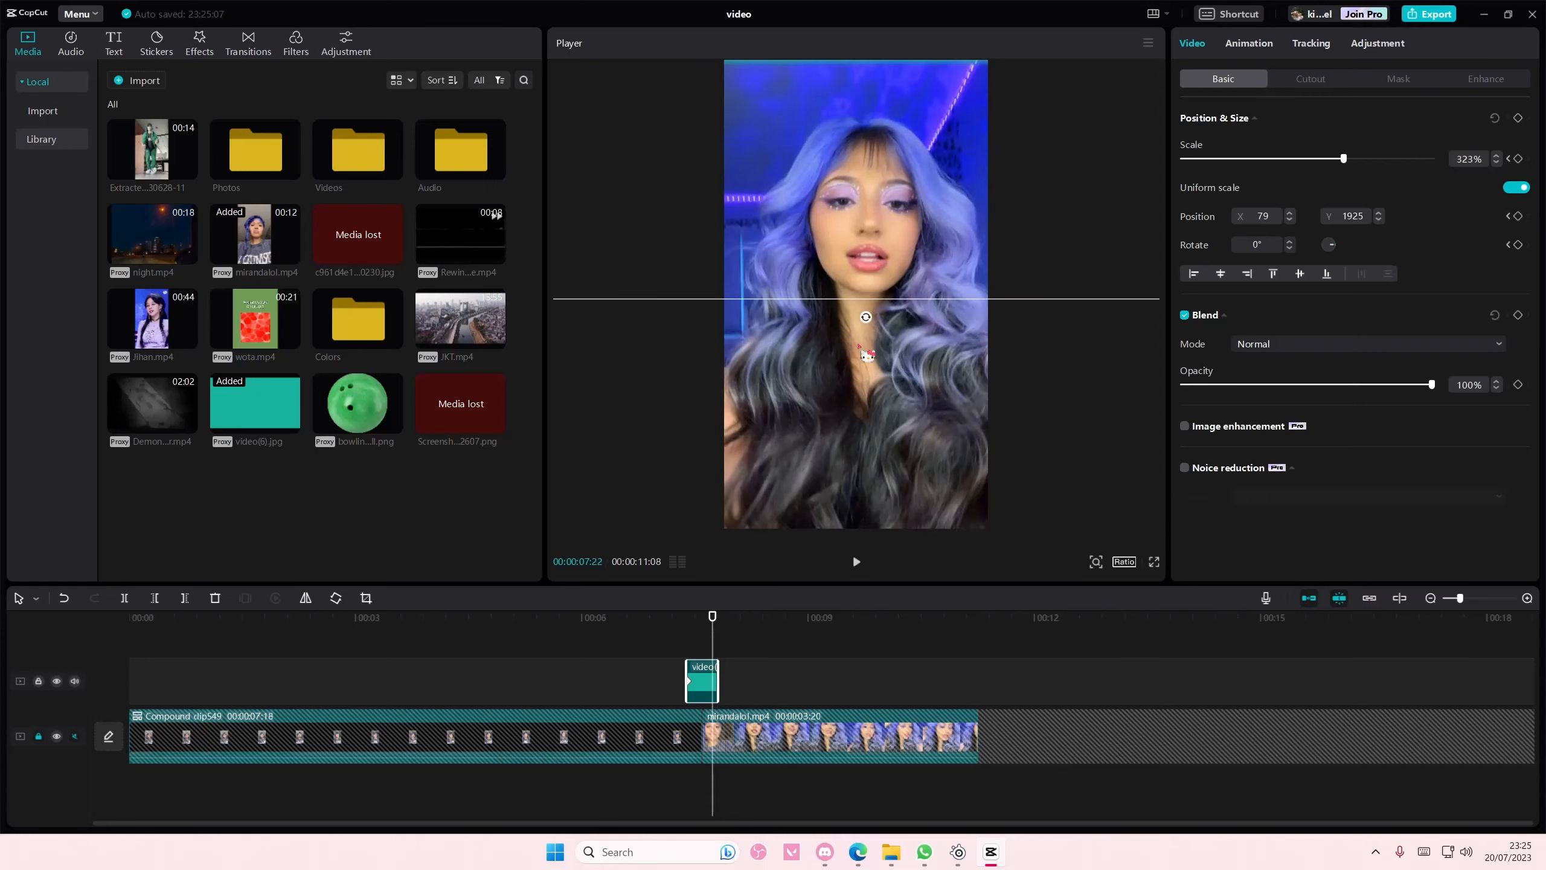
{"action": "left_click_drag", "start_coordinate": [915, 294], "coordinate": [903, 785]}
- Move the playhead to the cut at 00:00:07:18 and unlock the main video track
{"action": "mouse_move", "coordinate": [712, 641]}
{"action": "left_mouse_down"}
{"action": "mouse_move", "coordinate": [683, 643]}
{"action": "mouse_move", "coordinate": [729, 661]}
{"action": "mouse_move", "coordinate": [652, 661]}
{"action": "mouse_move", "coordinate": [698, 665]}
{"action": "mouse_move", "coordinate": [700, 646]}
{"action": "left_mouse_up"}
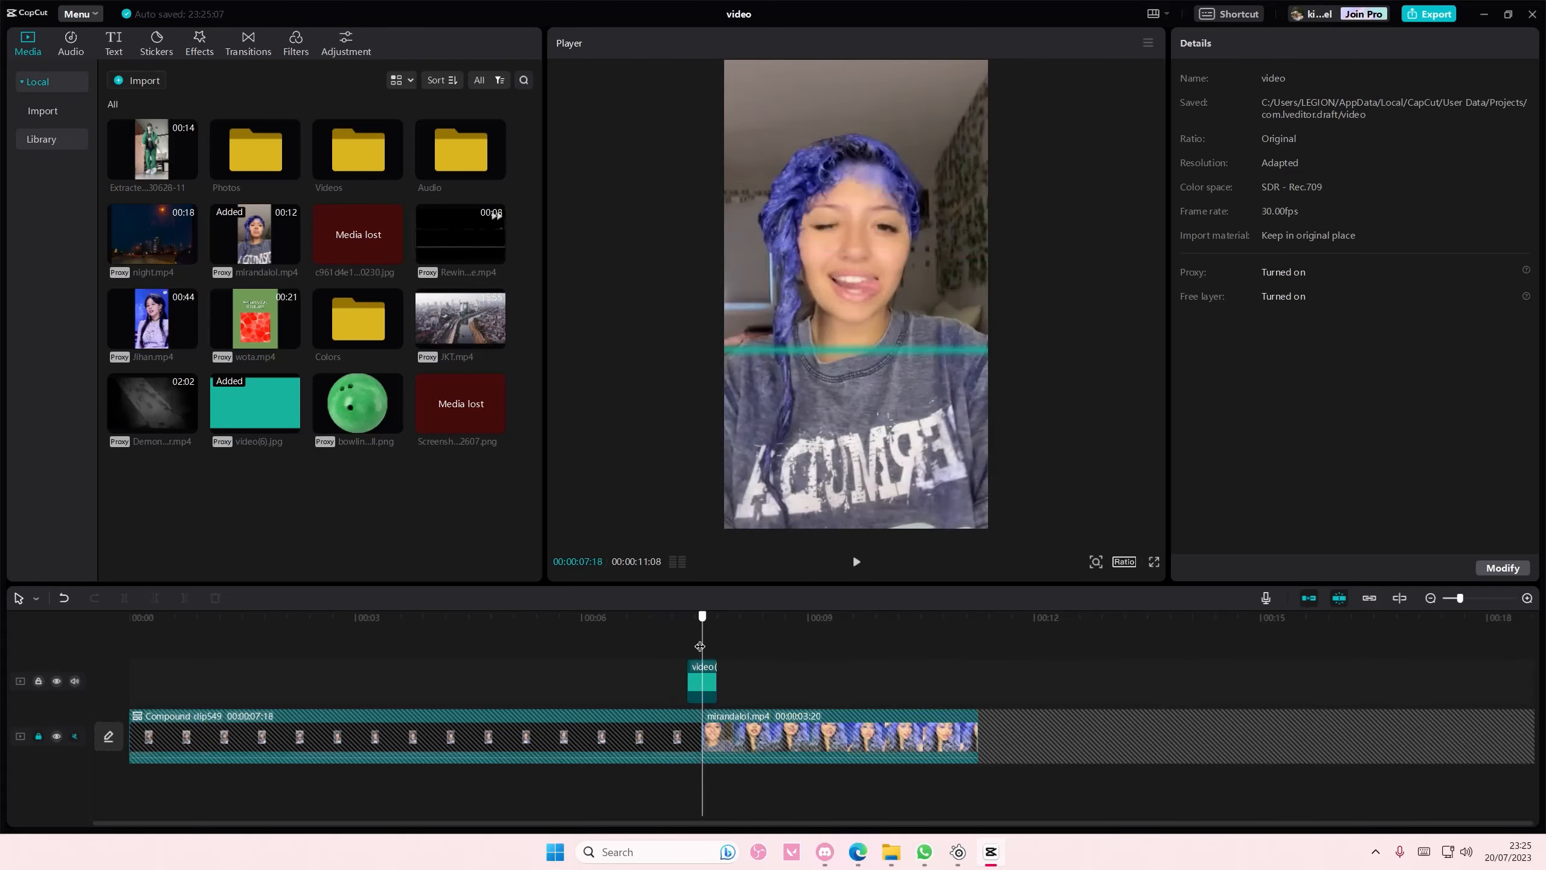
{"action": "left_click", "coordinate": [75, 735]}
{"action": "left_click", "coordinate": [40, 735]}
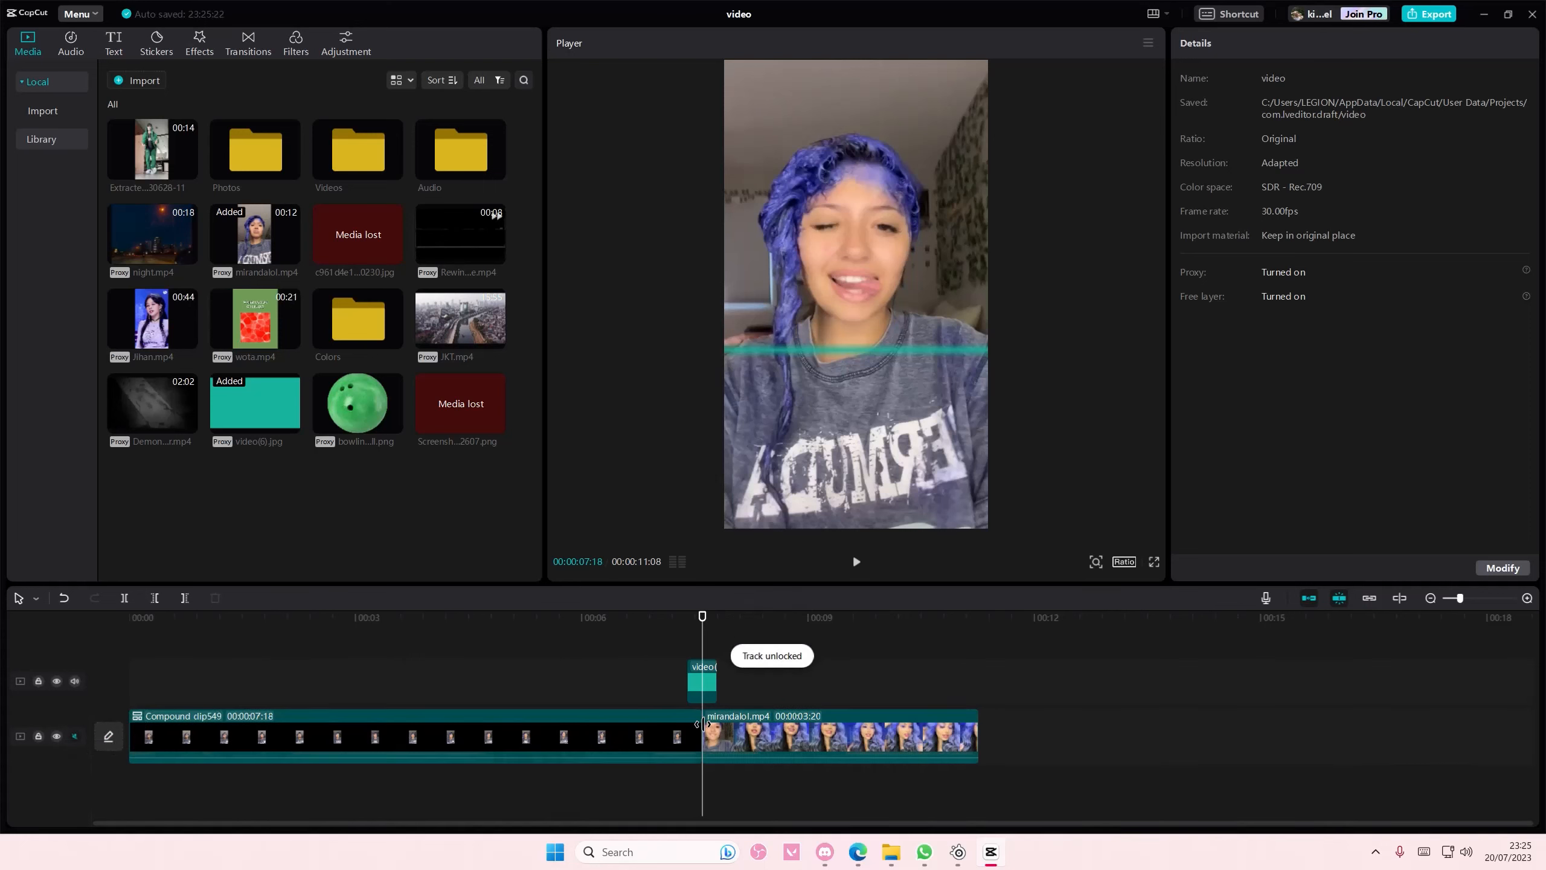
- Trim about three frames off the start of the colour clip and move it to an overlay track starting at 00:00:07:09
{"action": "left_click_drag", "start_coordinate": [703, 723], "coordinate": [717, 731]}
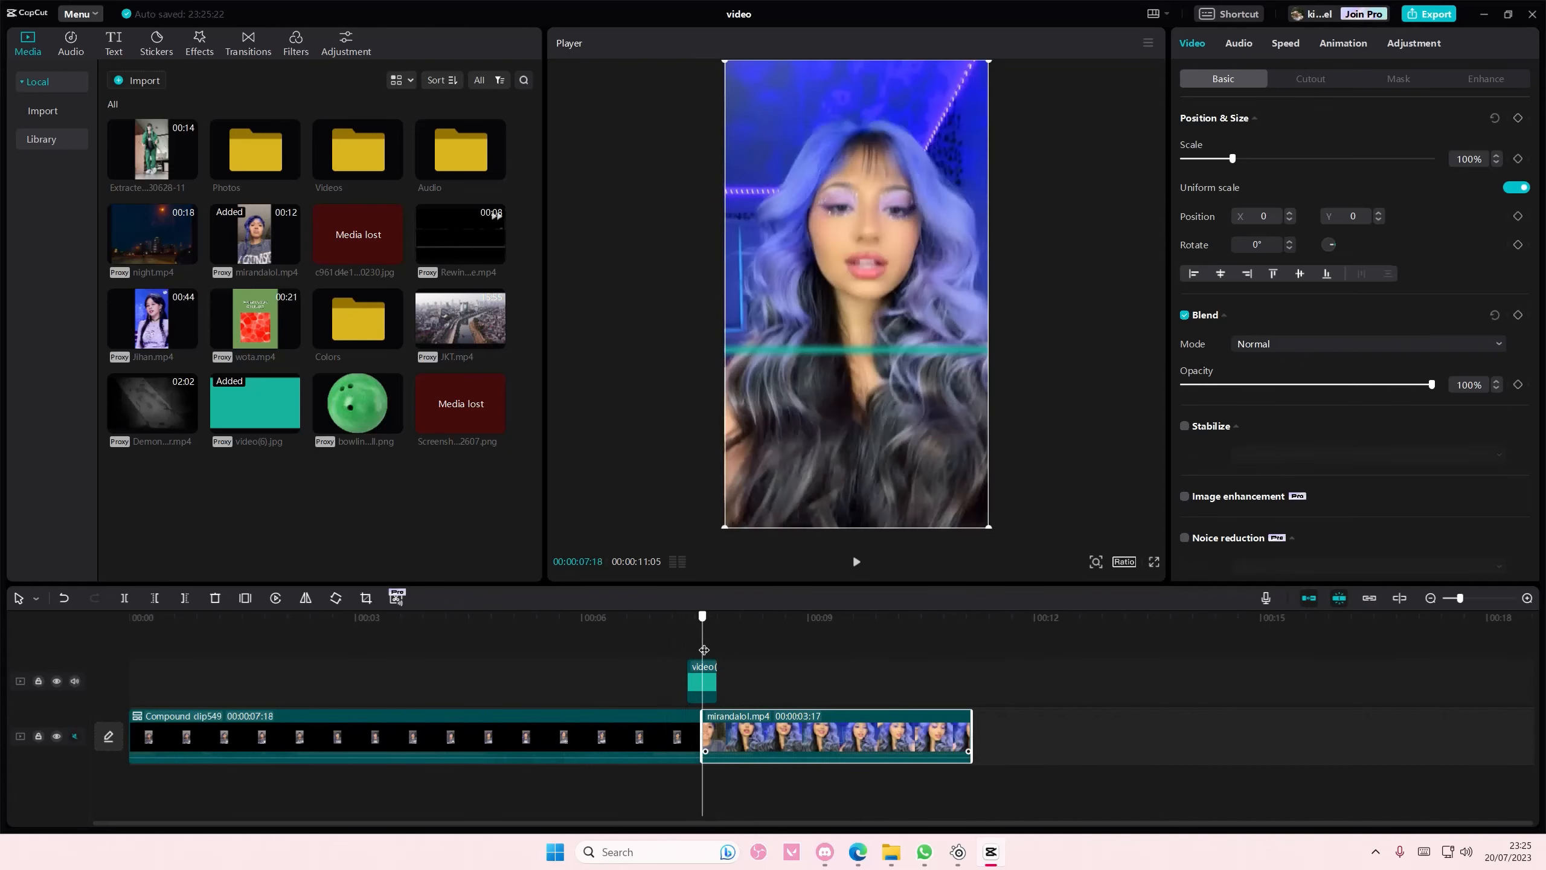
{"action": "left_click_drag", "start_coordinate": [704, 649], "coordinate": [672, 681]}
{"action": "left_click_drag", "start_coordinate": [750, 721], "coordinate": [709, 692]}
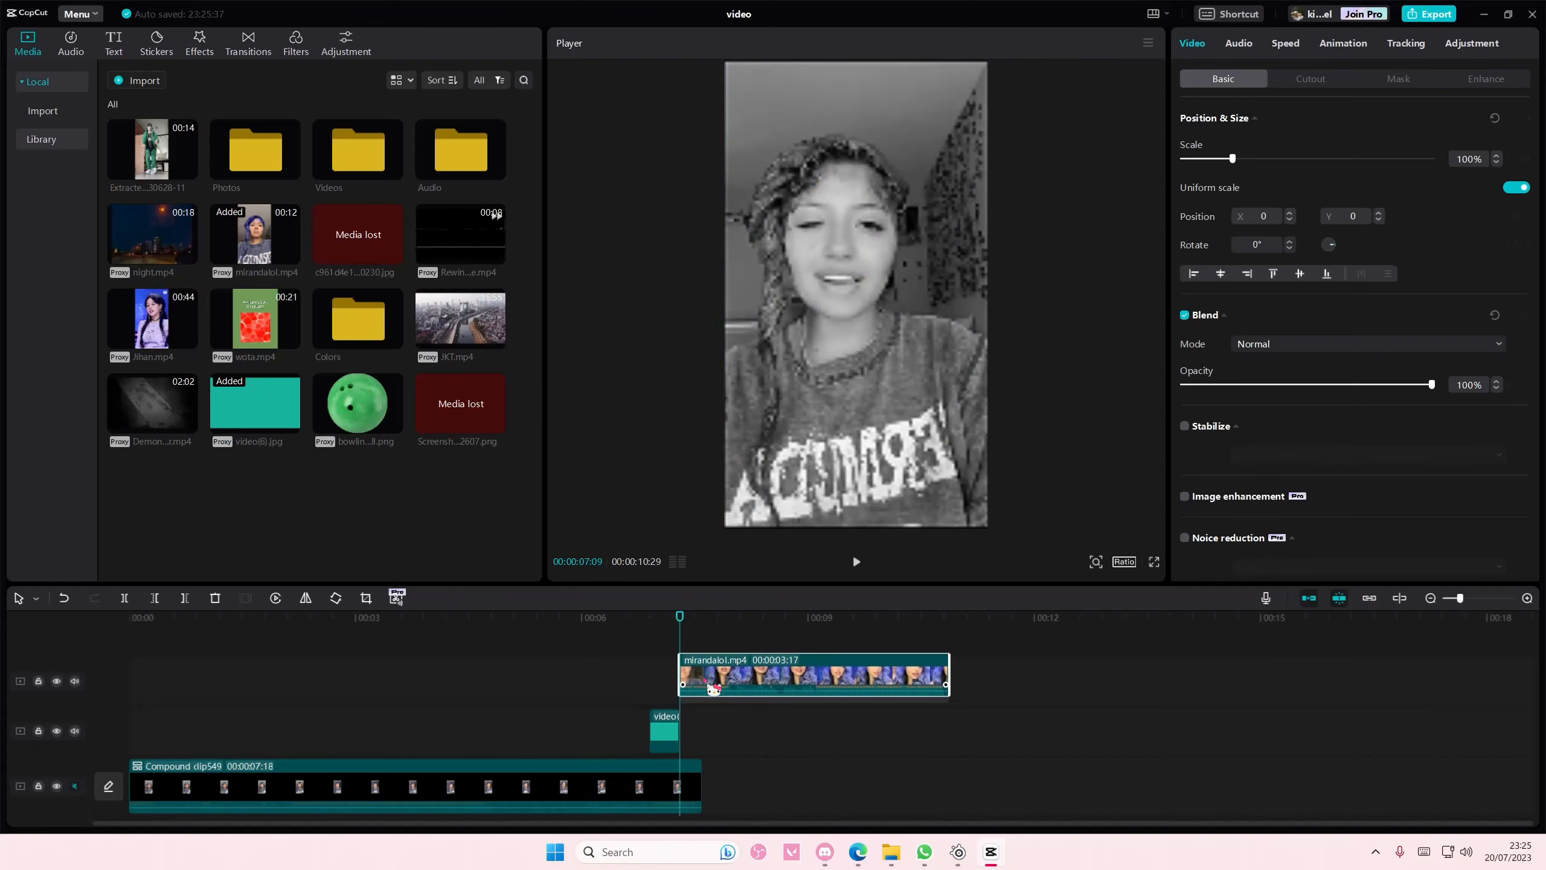
- Apply a Split mask to the colour clip, keyframe it at 00:00:07:09 with position X 20, Y 510, and go to 00:00:07:16
{"action": "left_click", "coordinate": [1401, 86]}
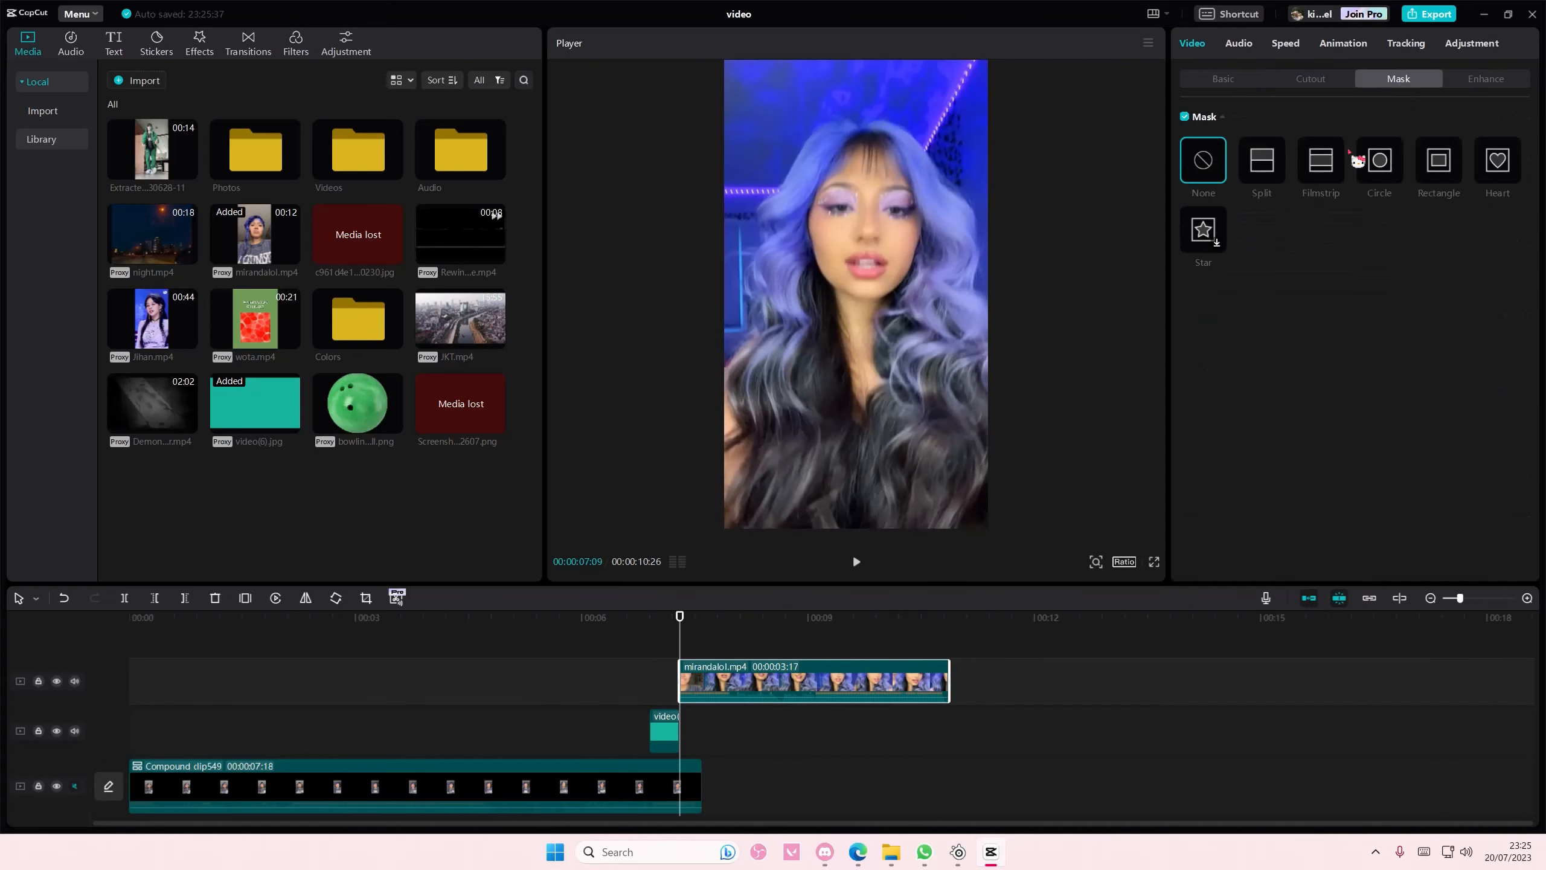
{"action": "left_click", "coordinate": [1282, 173]}
{"action": "left_click_drag", "start_coordinate": [858, 321], "coordinate": [952, 111]}
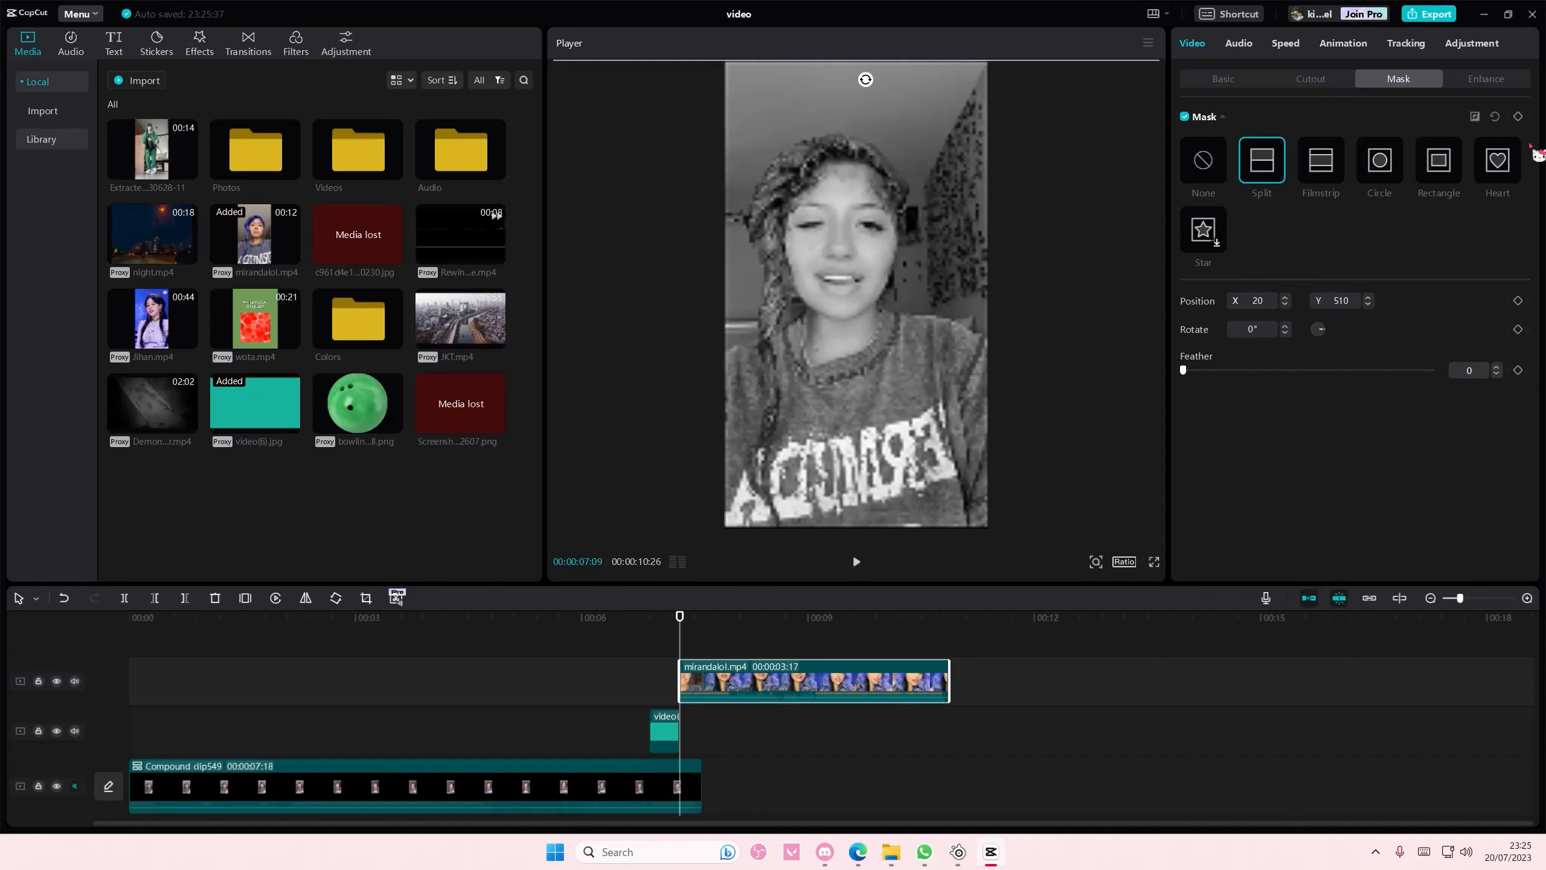
{"action": "left_click_drag", "start_coordinate": [680, 632], "coordinate": [698, 641]}
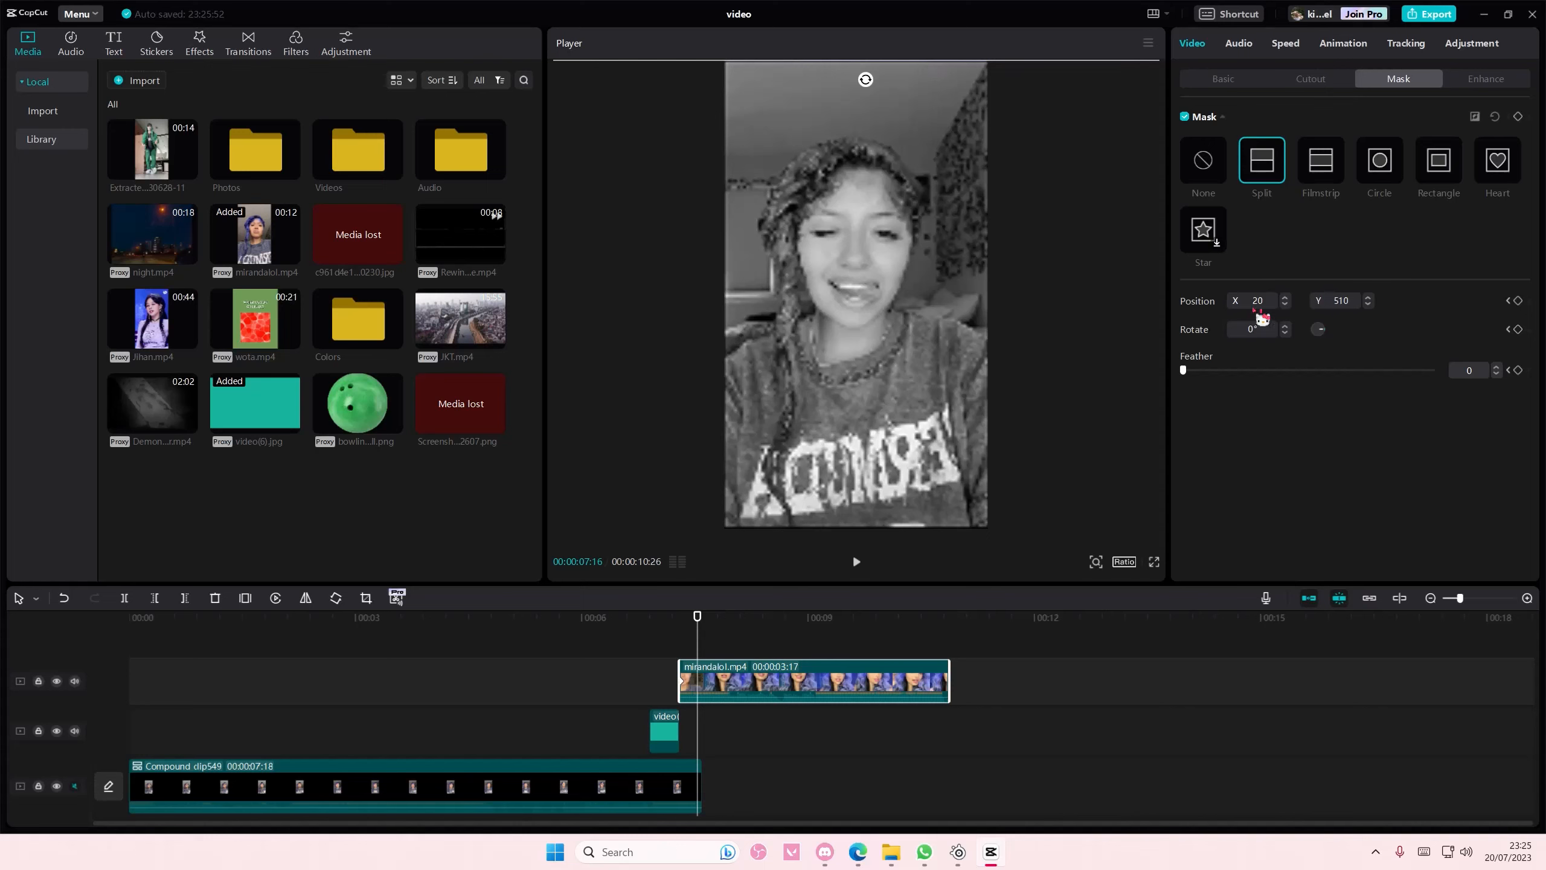
{"action": "left_click", "coordinate": [1233, 294]}
{"action": "left_click_drag", "start_coordinate": [866, 76], "coordinate": [872, 78]}
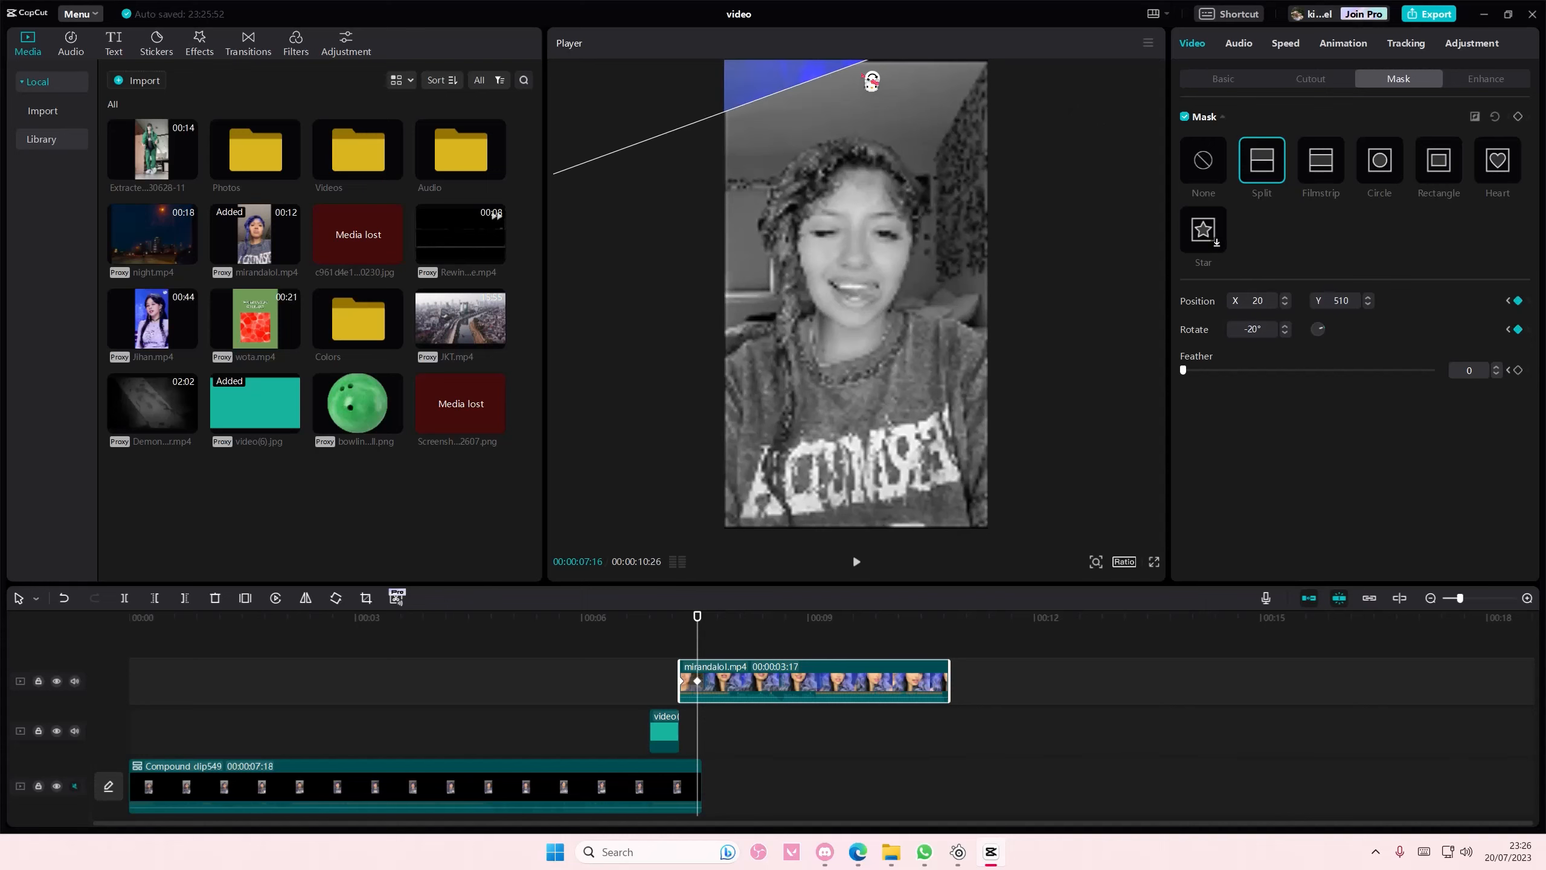
{"action": "key", "text": "ctrl+z"}
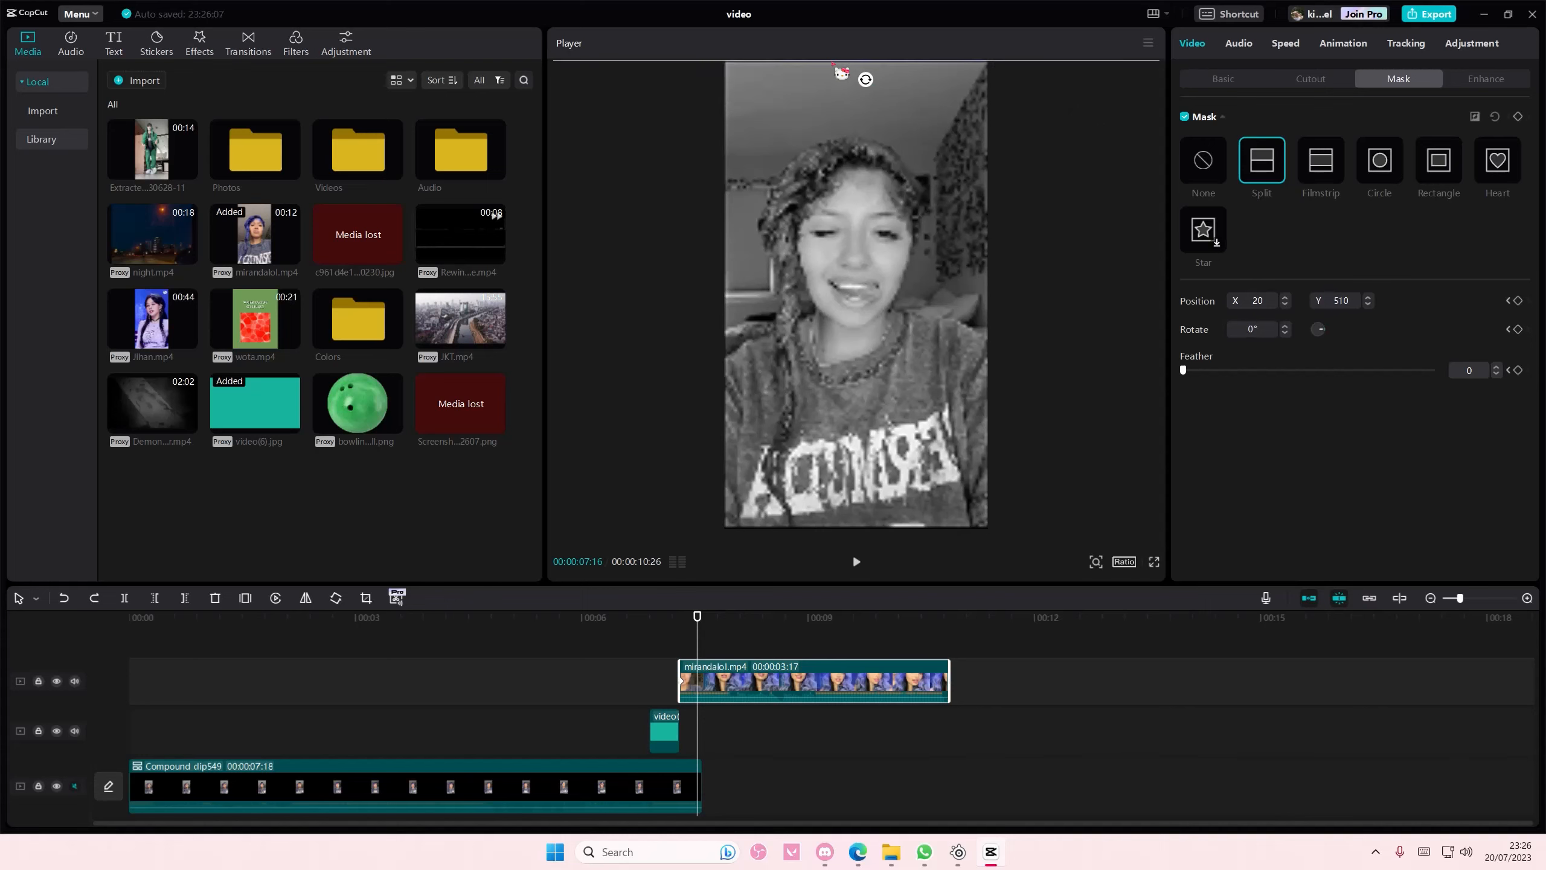
- Zoom out the preview and keyframe the Split mask at 00:00:07:16 with its line at X 0, Y -512, the frame's lower edge
{"action": "left_click", "coordinate": [1095, 560]}
{"action": "left_click_drag", "start_coordinate": [1068, 586], "coordinate": [1061, 587]}
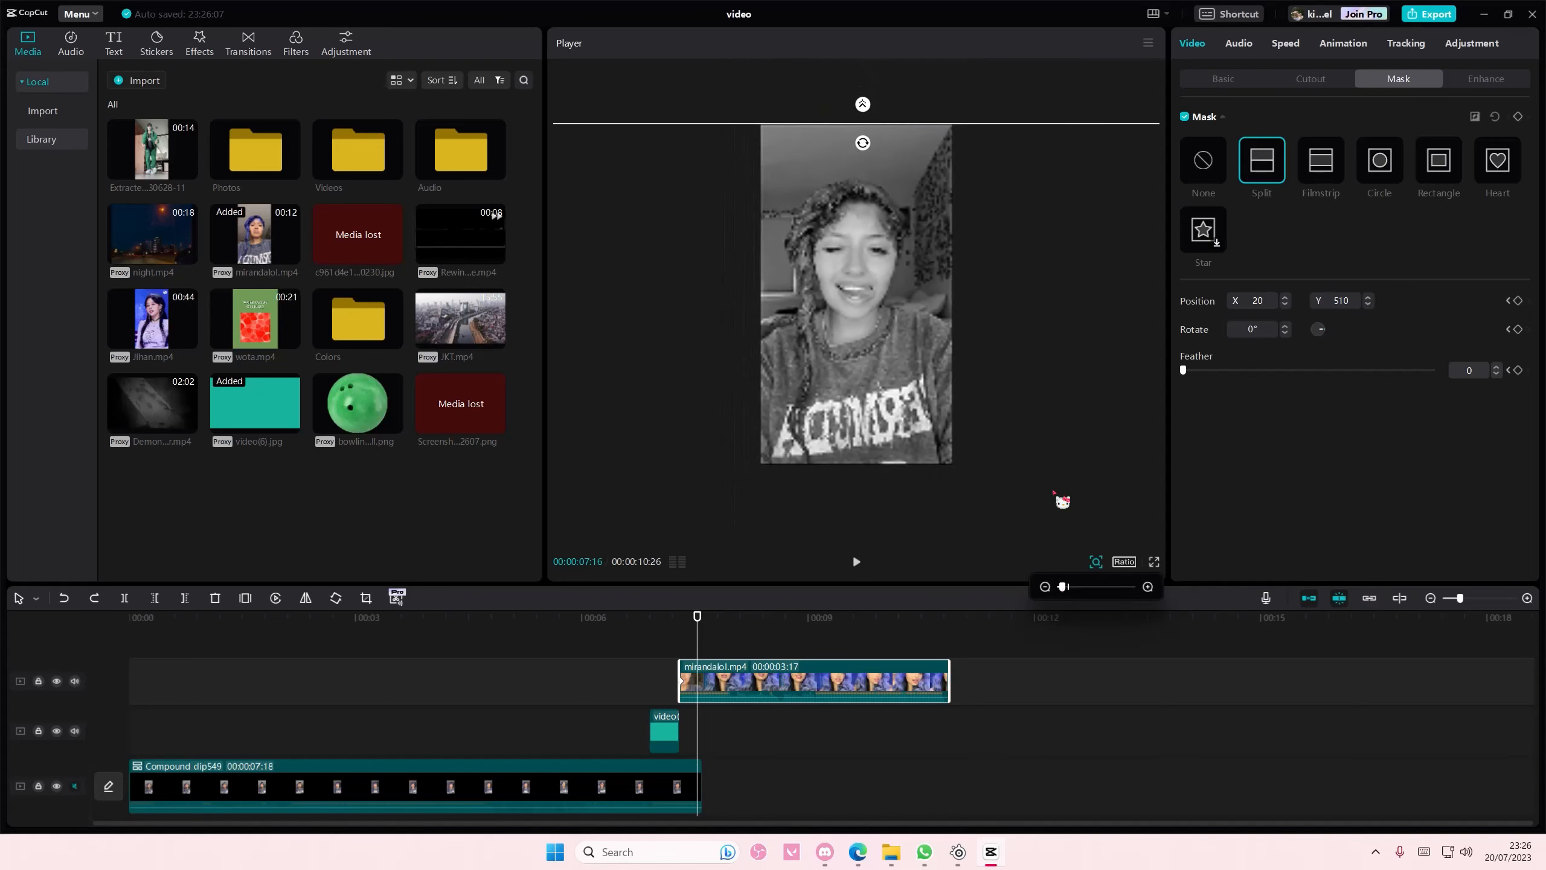
{"action": "left_click_drag", "start_coordinate": [953, 137], "coordinate": [924, 472]}
- Move the teal strip clip to a track above the colour clip, starting at 00:00:07:09
{"action": "left_click", "coordinate": [665, 734]}
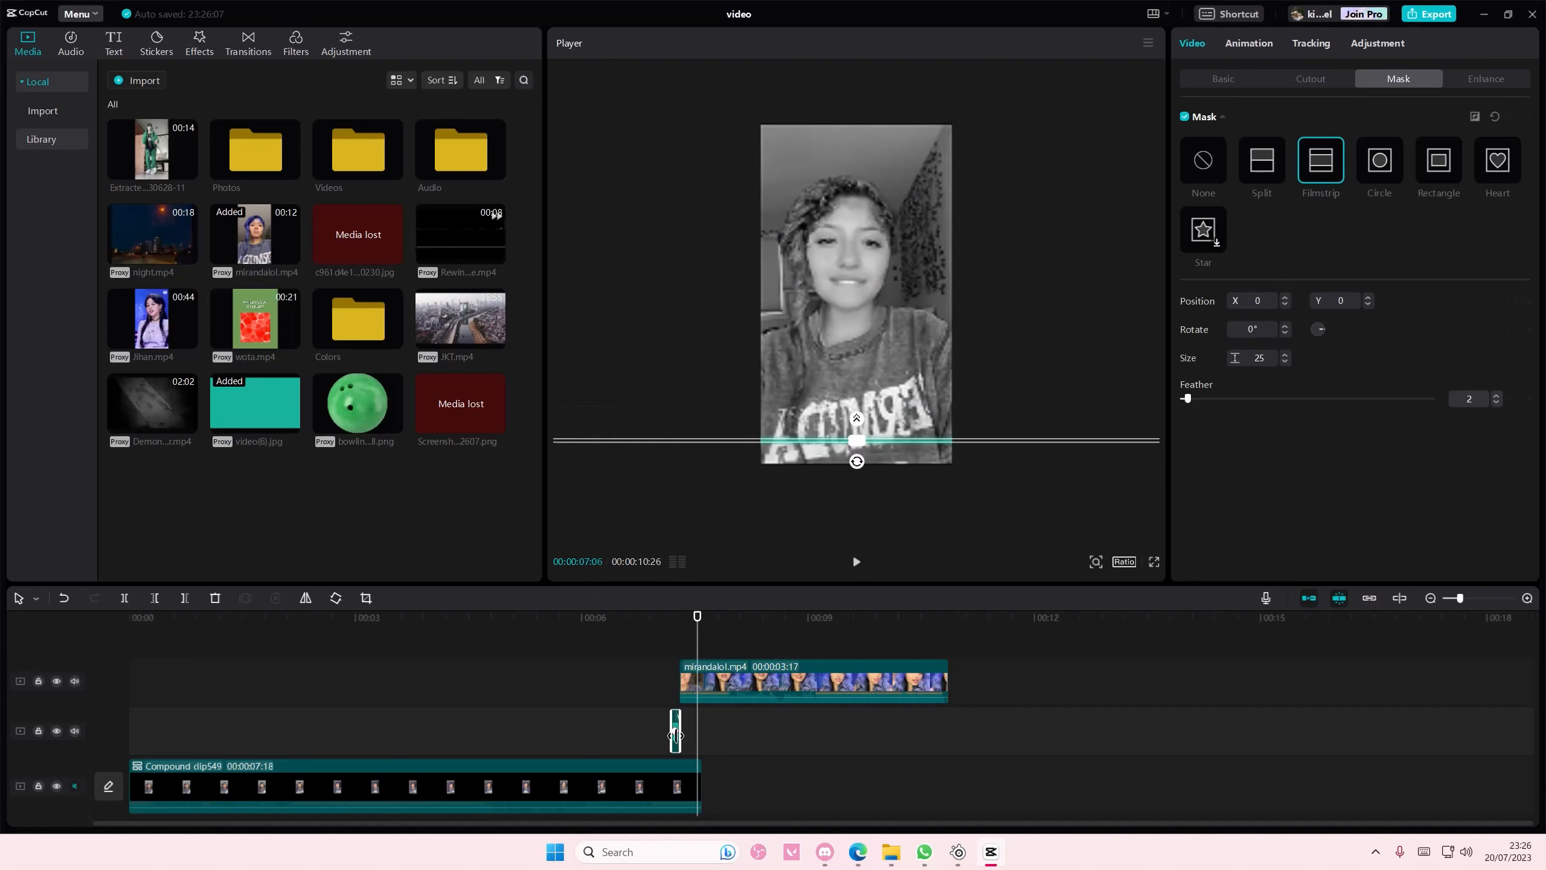
{"action": "left_click_drag", "start_coordinate": [670, 735], "coordinate": [685, 658]}
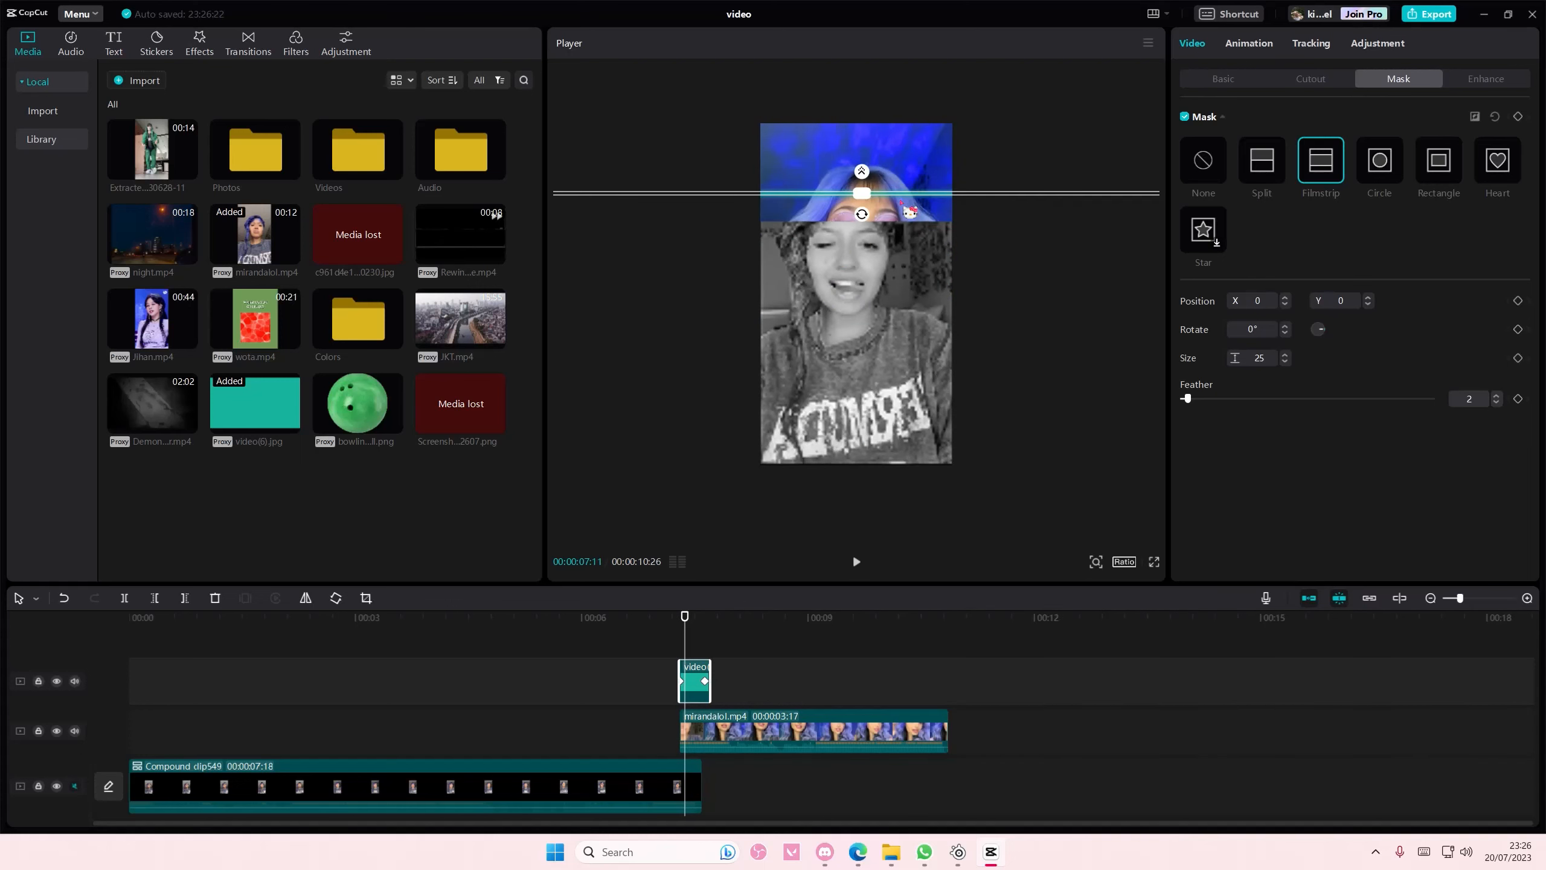
- Mute the colour clip's track and play back the transition from about 00:00:07:01
{"action": "left_click_drag", "start_coordinate": [685, 644], "coordinate": [659, 652]}
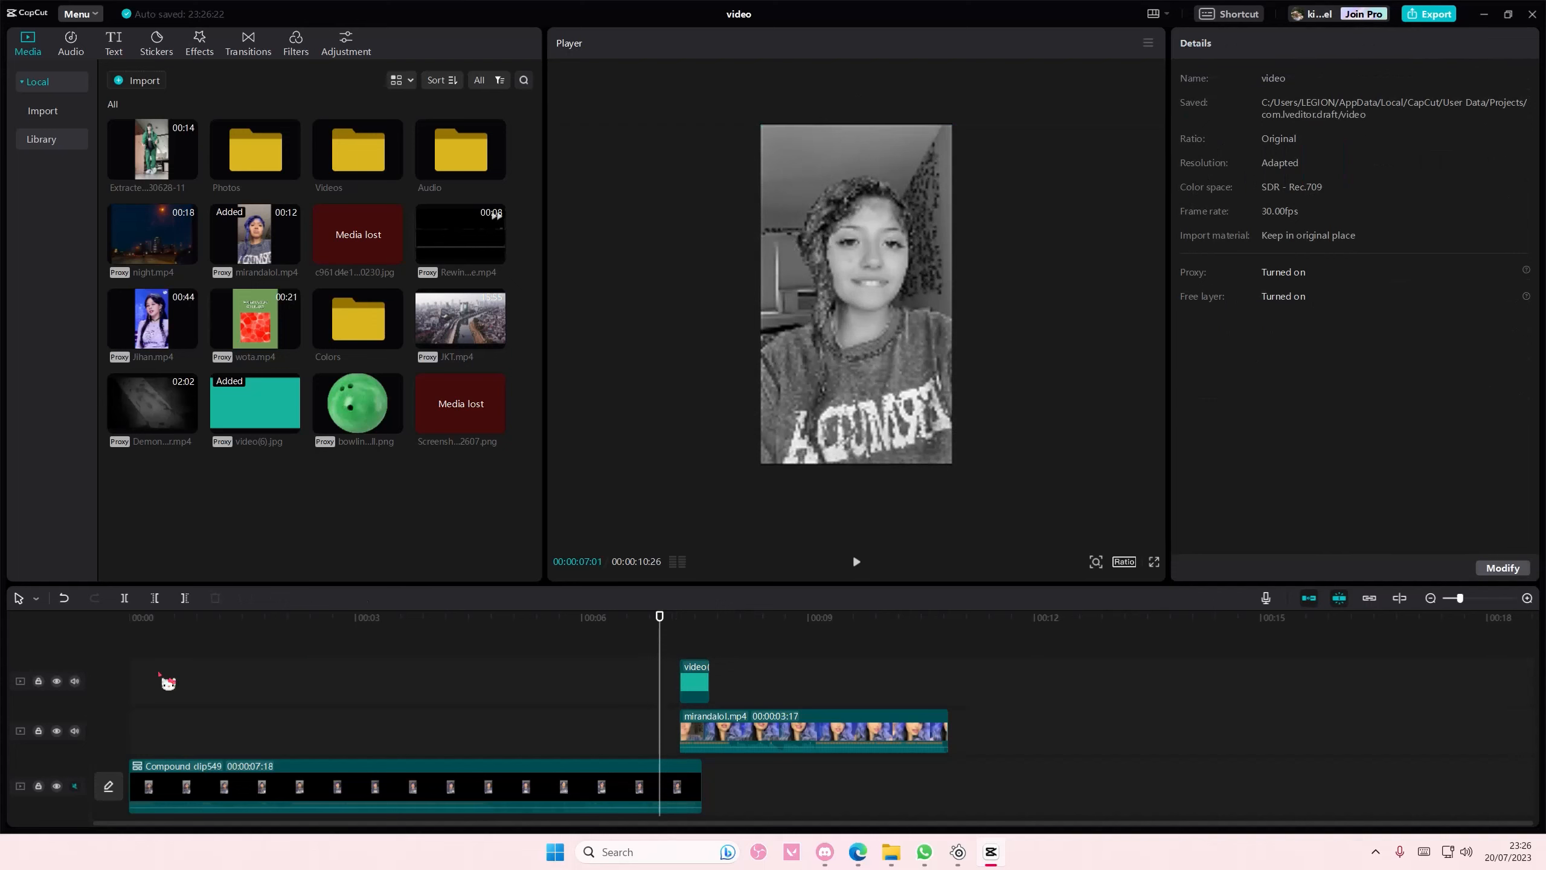
{"action": "left_click", "coordinate": [75, 730]}
{"action": "key", "text": "space"}
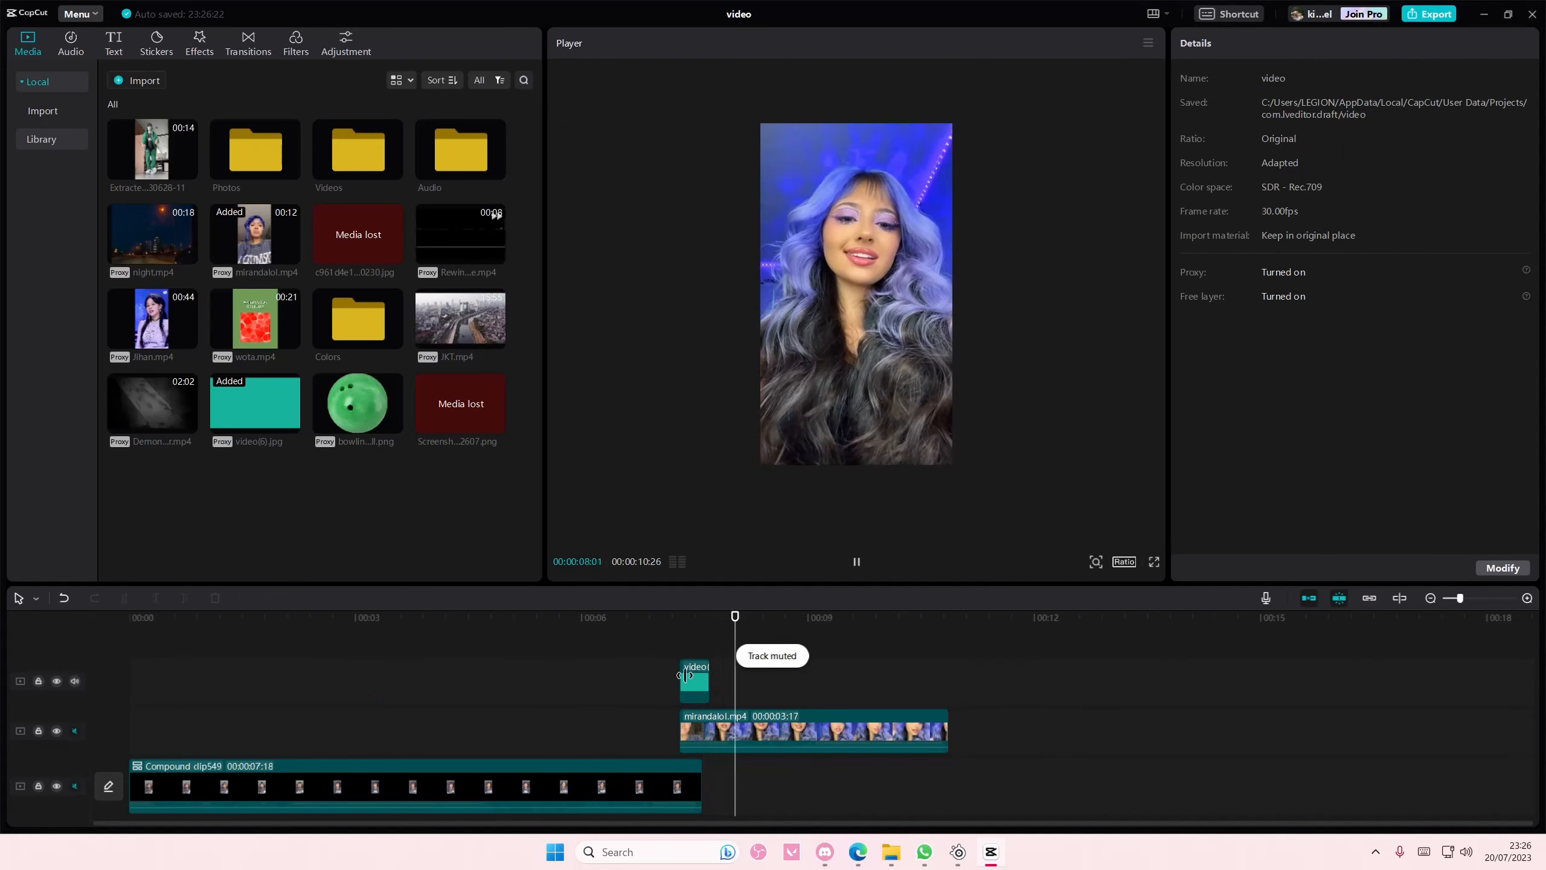
{"action": "key", "text": "space"}
- Shift the teal strip's end keyframe earlier to about 00:00:07:17
{"action": "left_click", "coordinate": [680, 647]}
{"action": "left_click", "coordinate": [697, 685]}
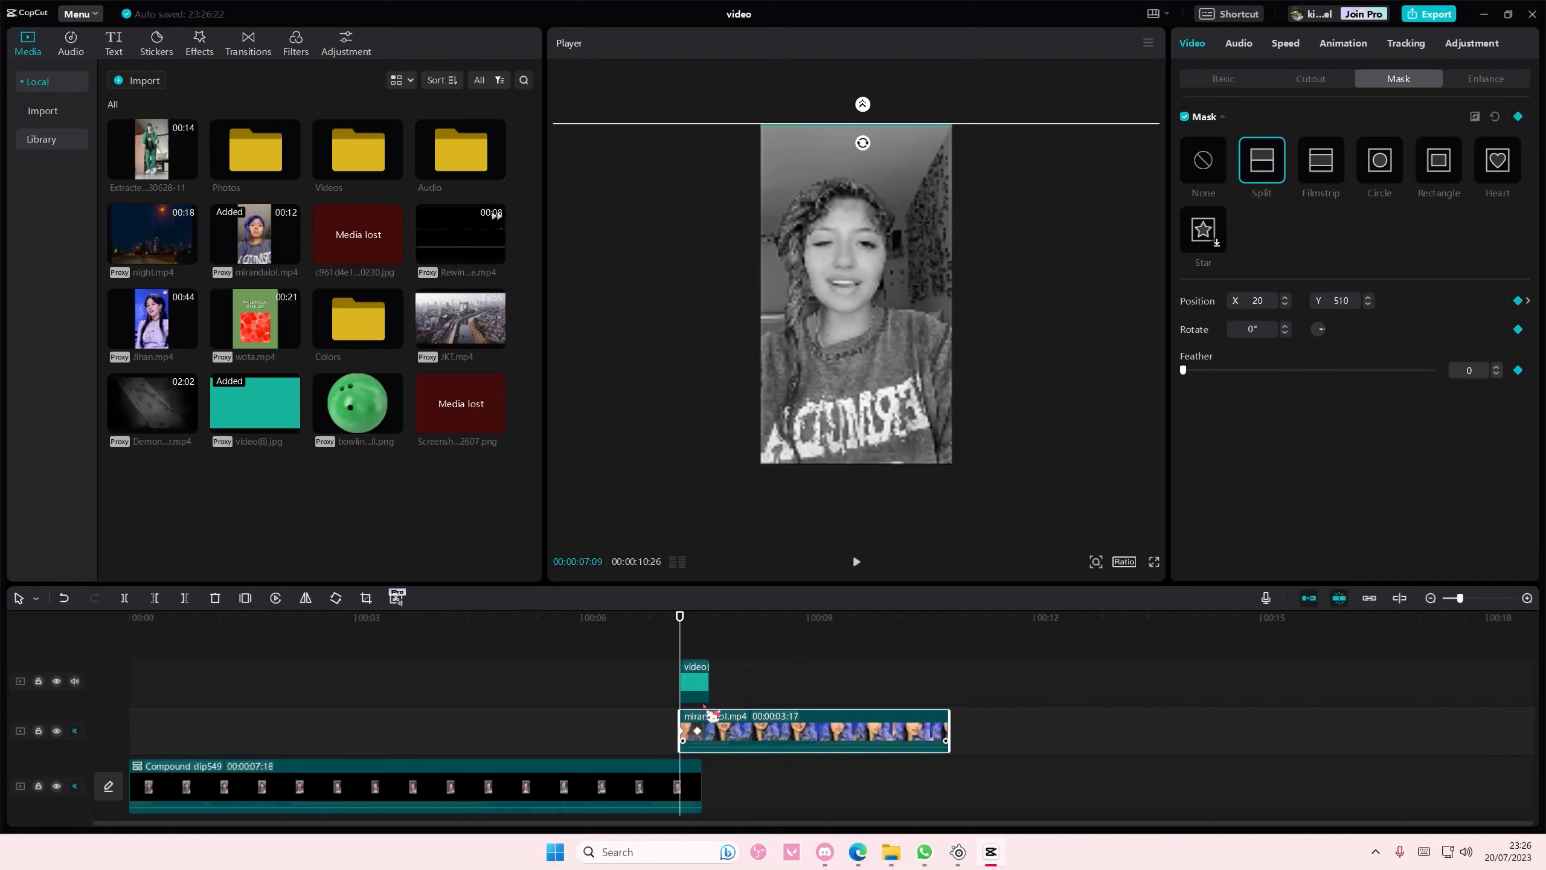
{"action": "left_click", "coordinate": [703, 681]}
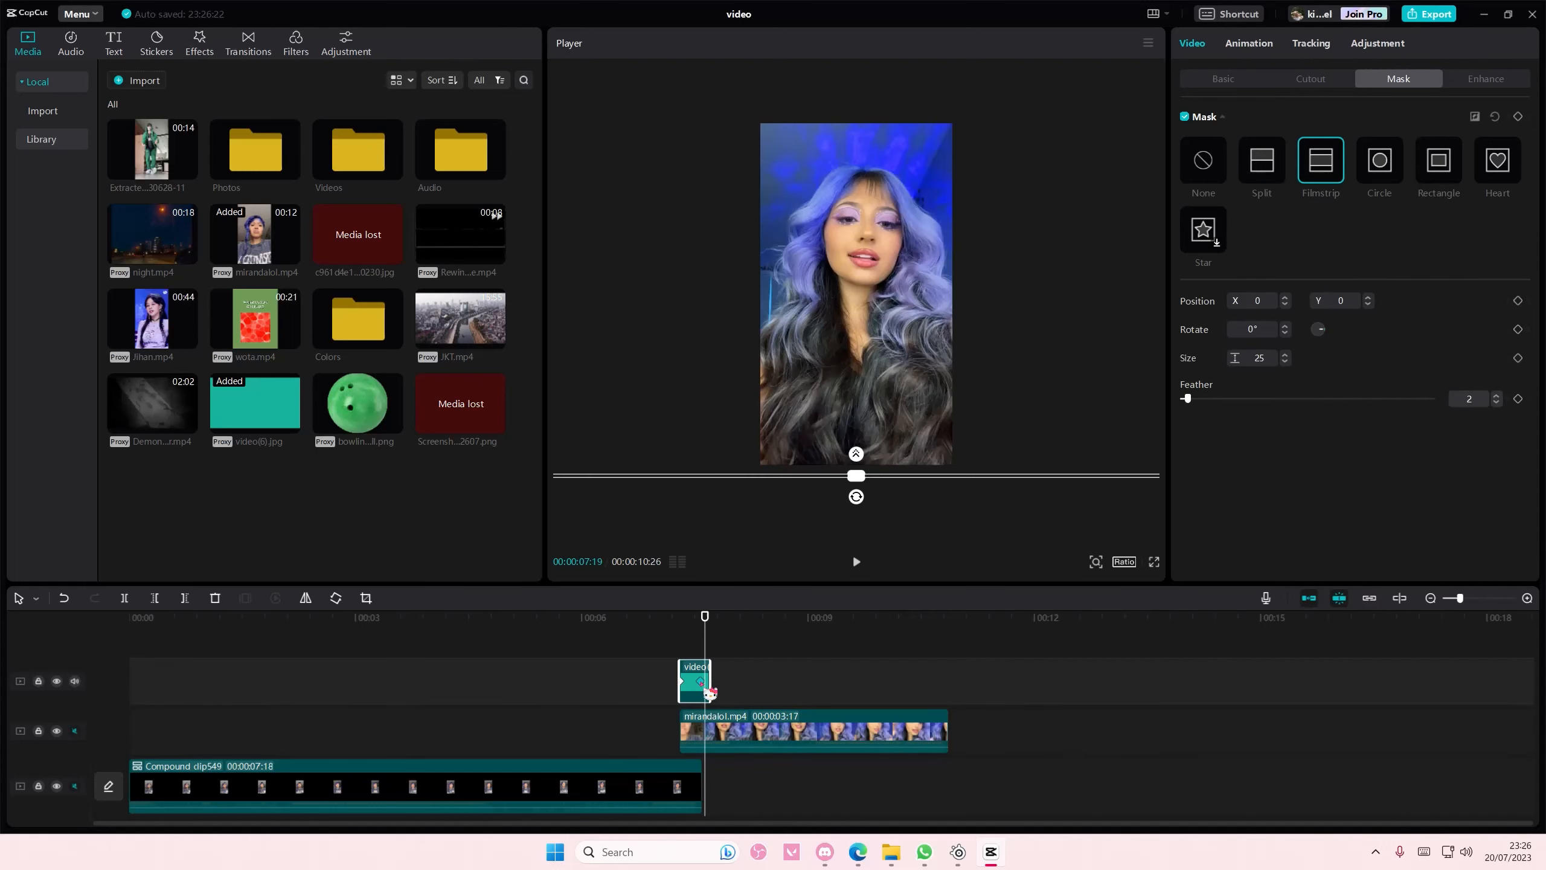
{"action": "left_click", "coordinate": [692, 654]}
{"action": "left_click", "coordinate": [706, 693]}
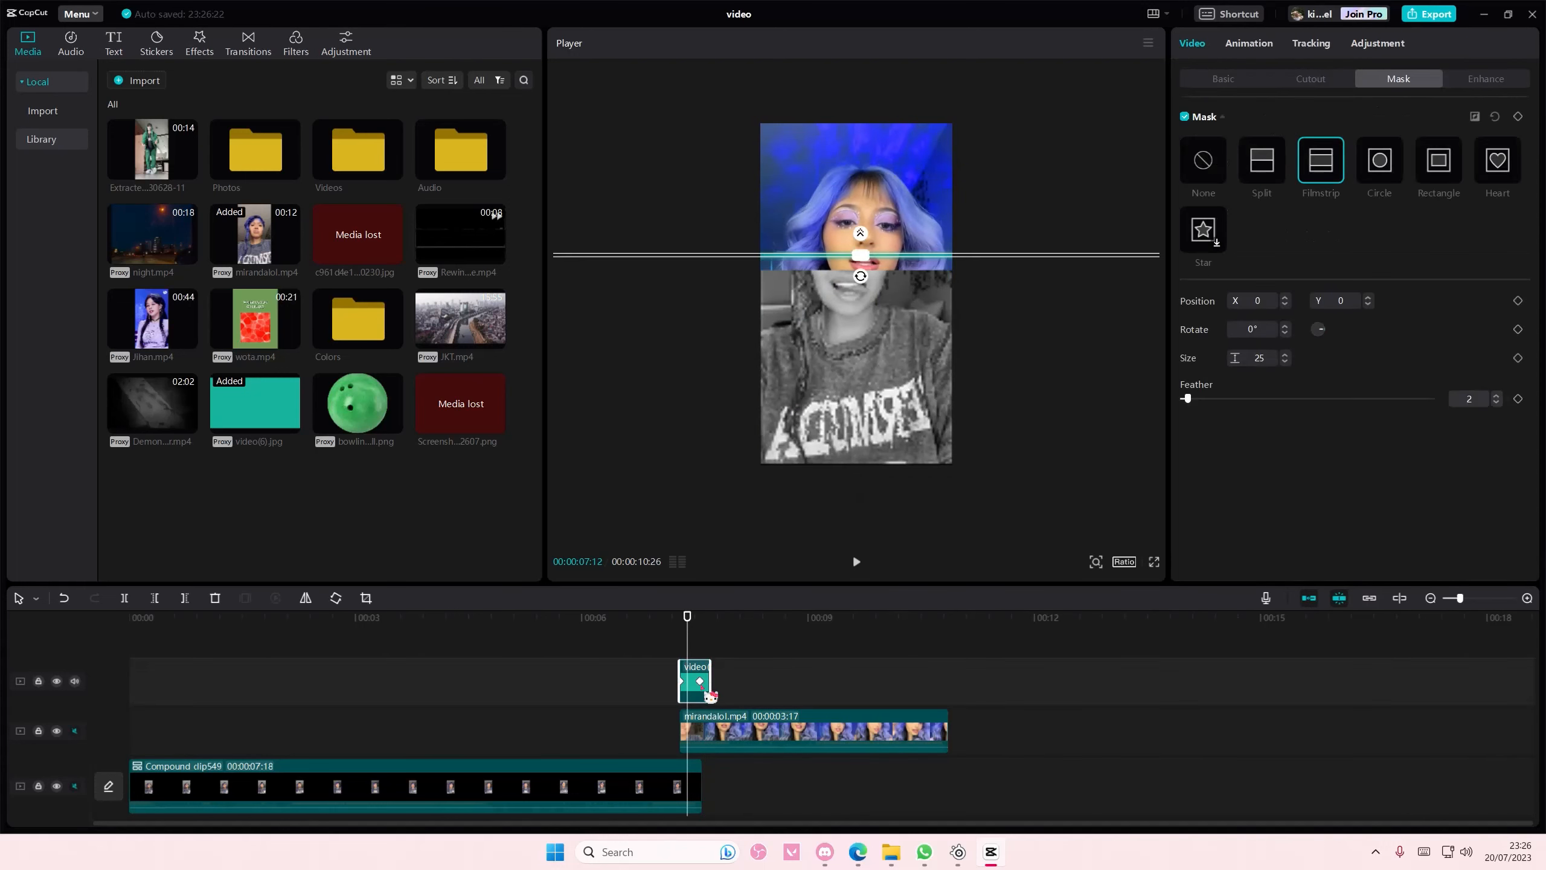
- Compare the colour clip's mask at 00:00:07:16 with the teal strip's end position at 00:00:07:17
{"action": "left_click", "coordinate": [703, 717]}
{"action": "key", "text": "Right"}
{"action": "key", "text": "Right"}
{"action": "key", "text": "Right"}
{"action": "key", "text": "Right"}
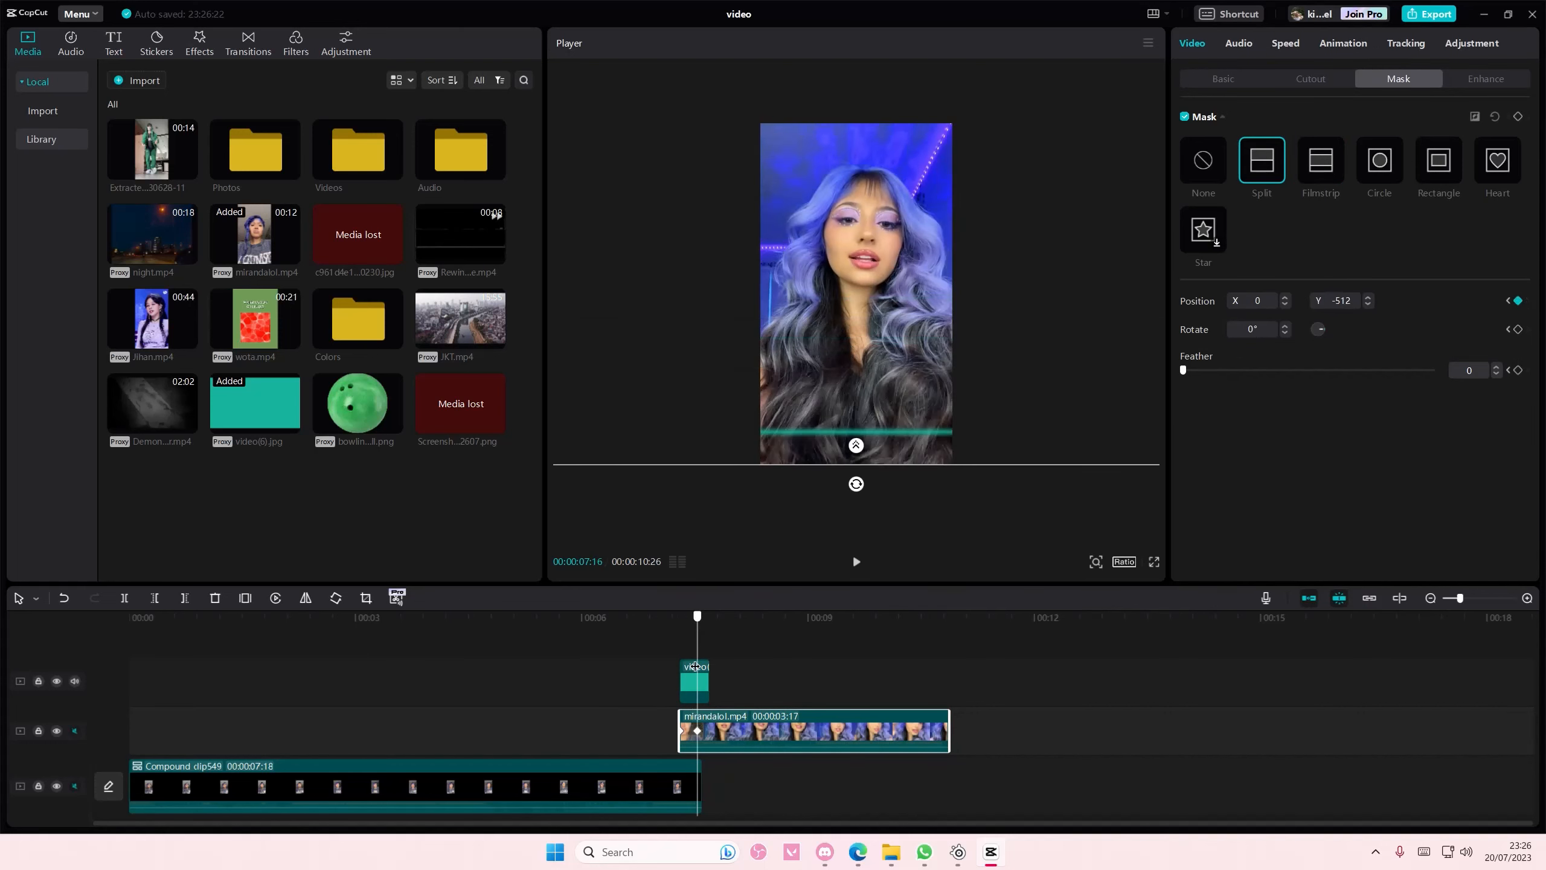
{"action": "left_click", "coordinate": [700, 685]}
{"action": "key", "text": "Right"}
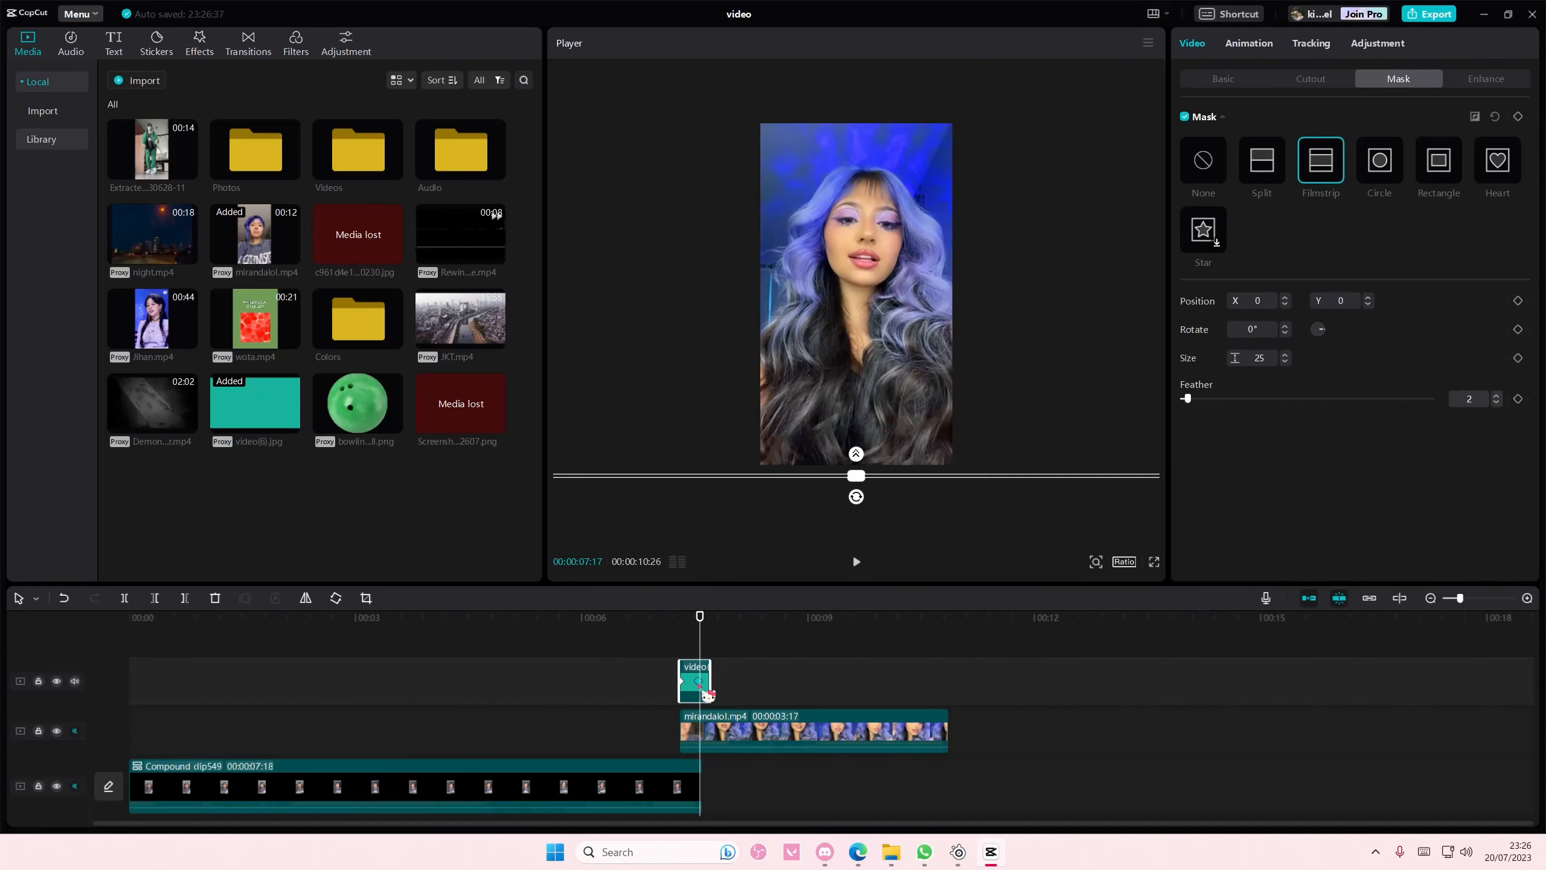
- Replay the scan-line transition several times from shortly before the teal strip clip to check its motion against the mask reveal
{"action": "left_click", "coordinate": [682, 645]}
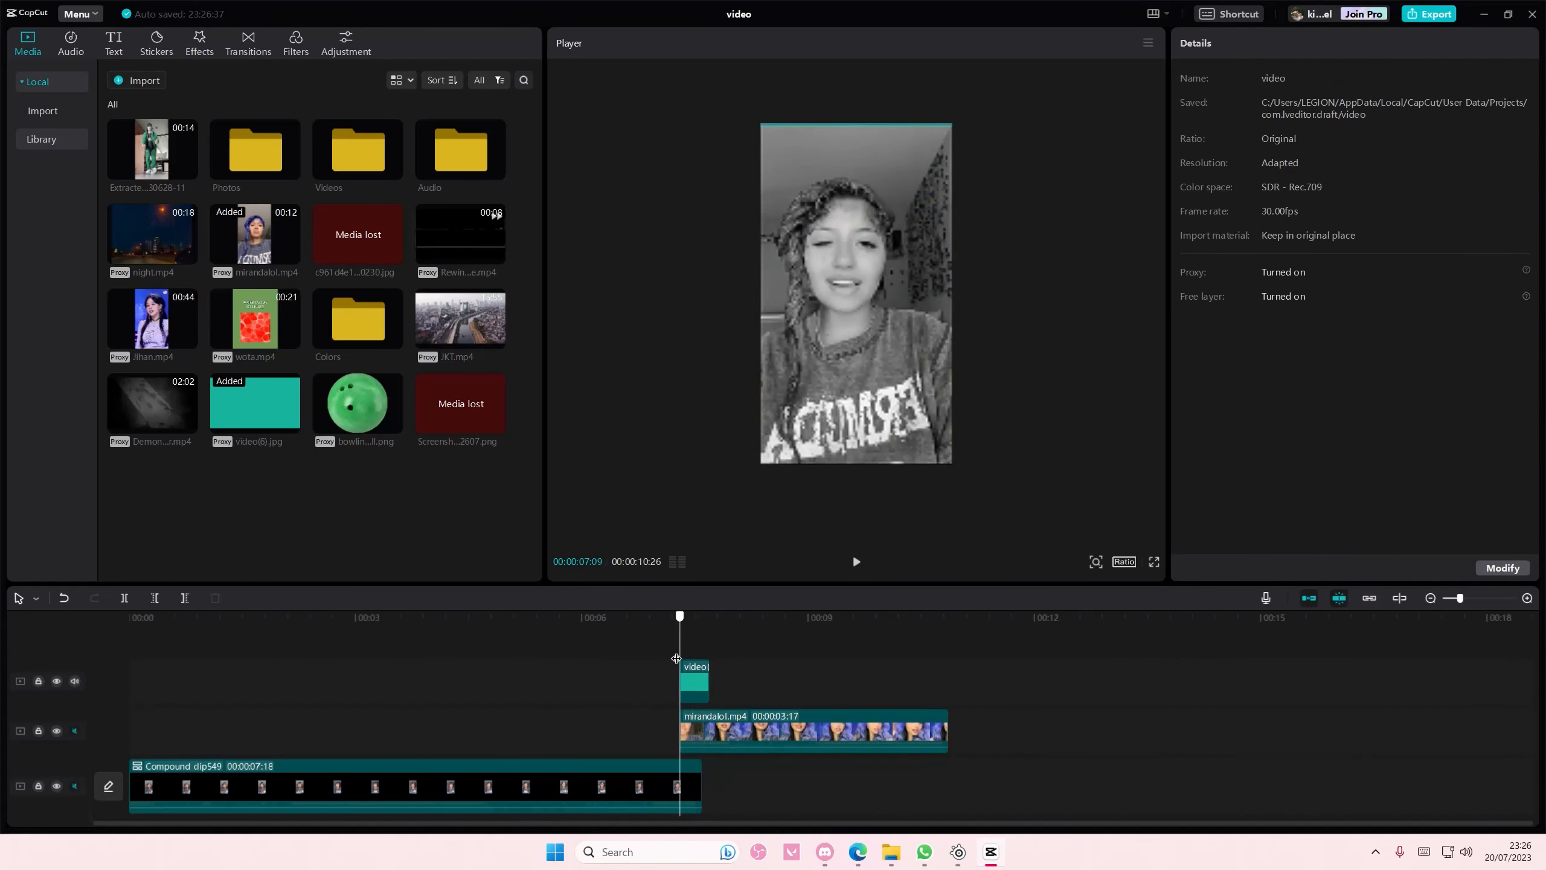
{"action": "left_click", "coordinate": [647, 645]}
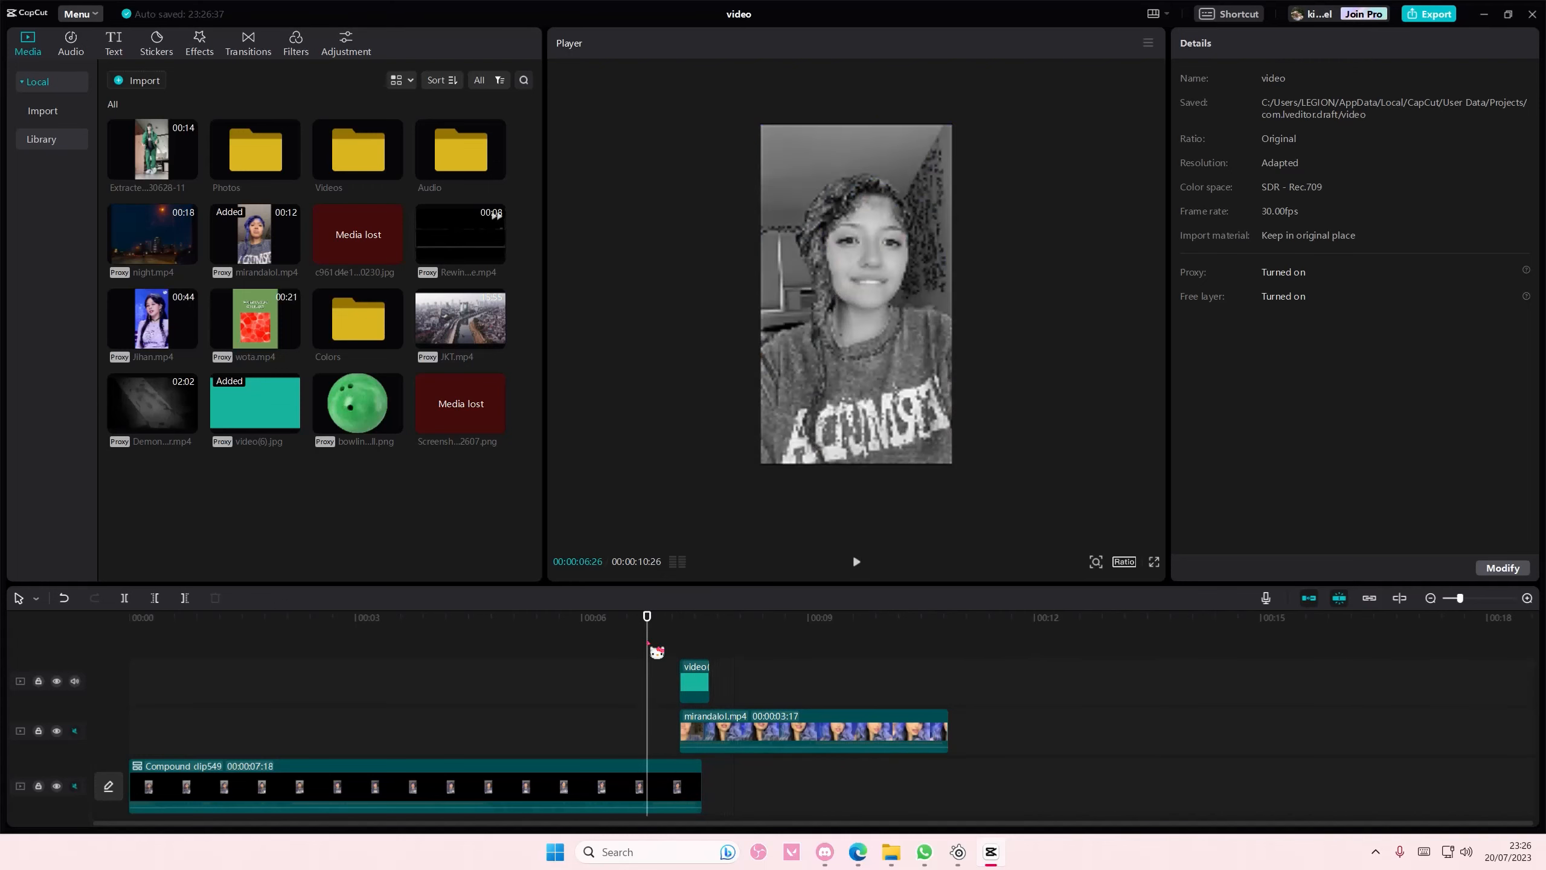
{"action": "key", "text": "space"}
{"action": "left_click", "coordinate": [650, 636]}
{"action": "key", "text": "space"}
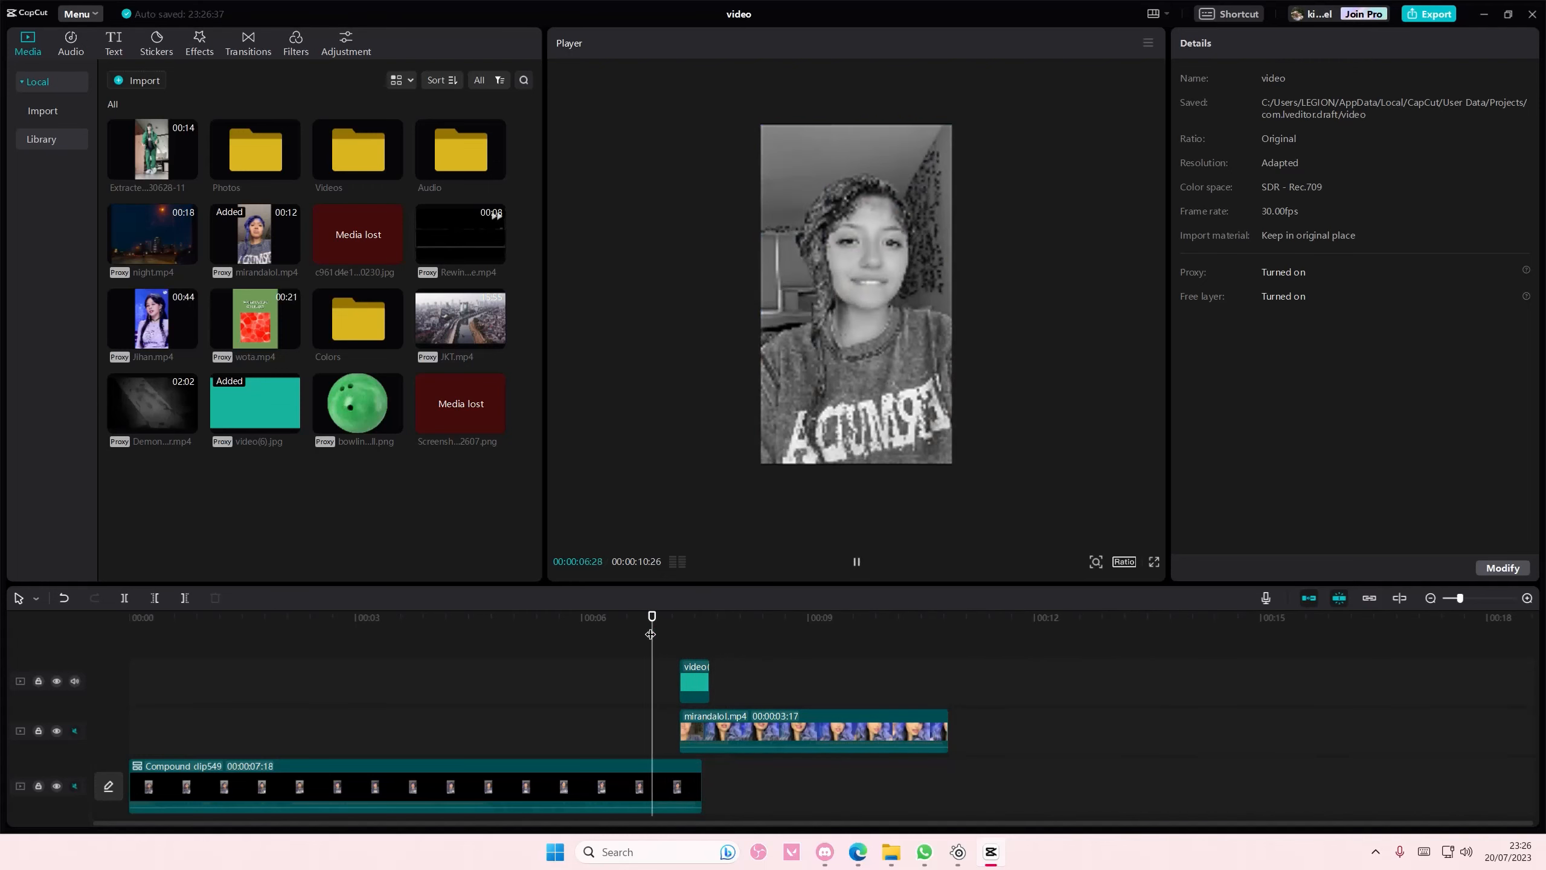
{"action": "left_click", "coordinate": [653, 635]}
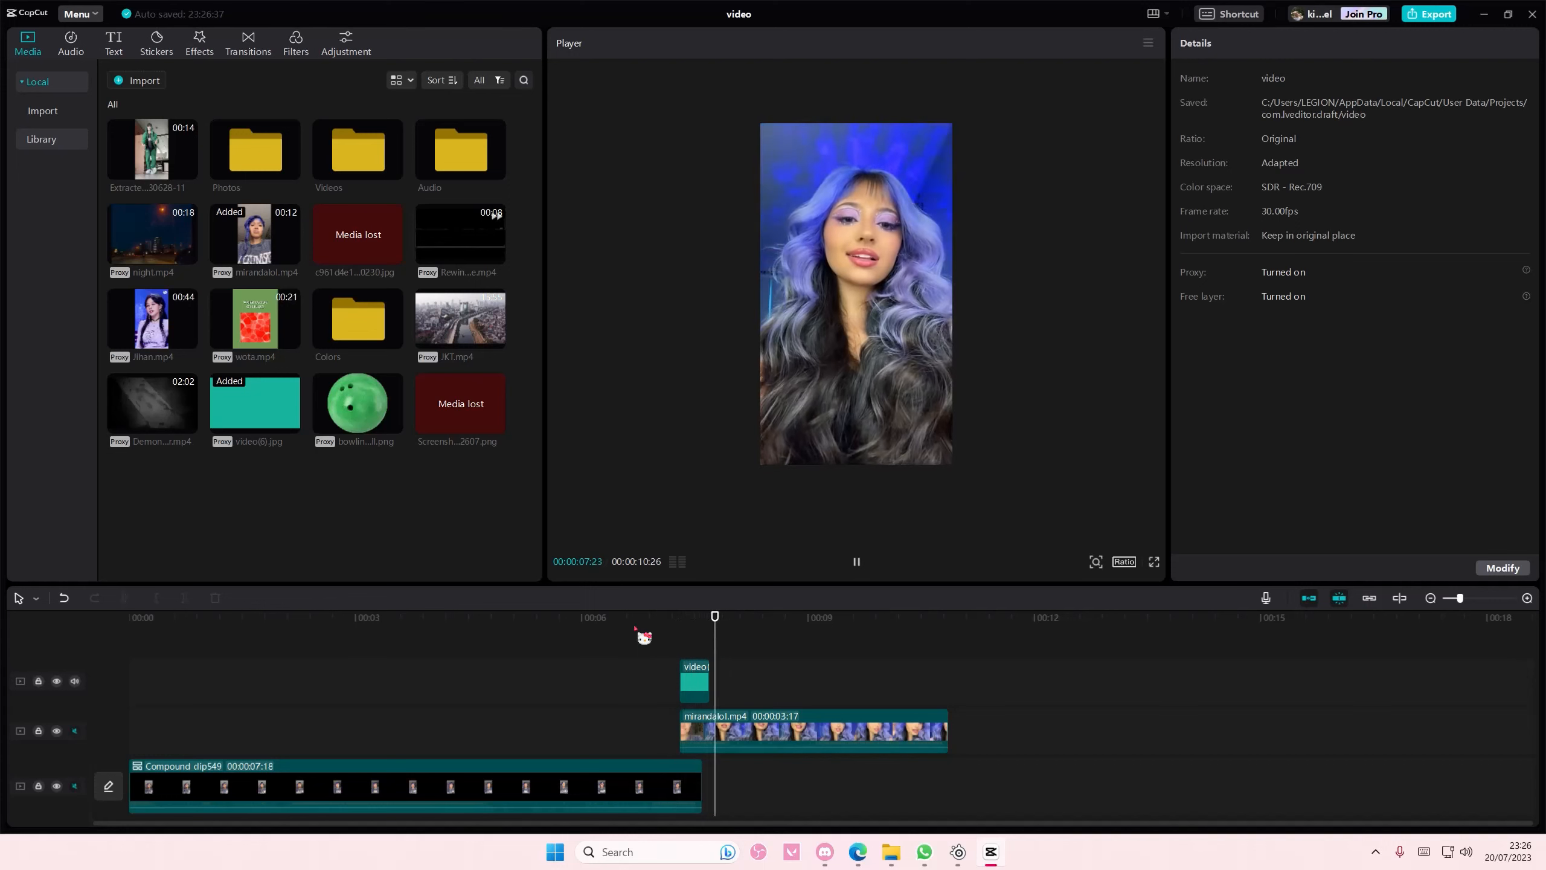
{"action": "left_click", "coordinate": [636, 635]}
{"action": "left_click", "coordinate": [516, 634]}
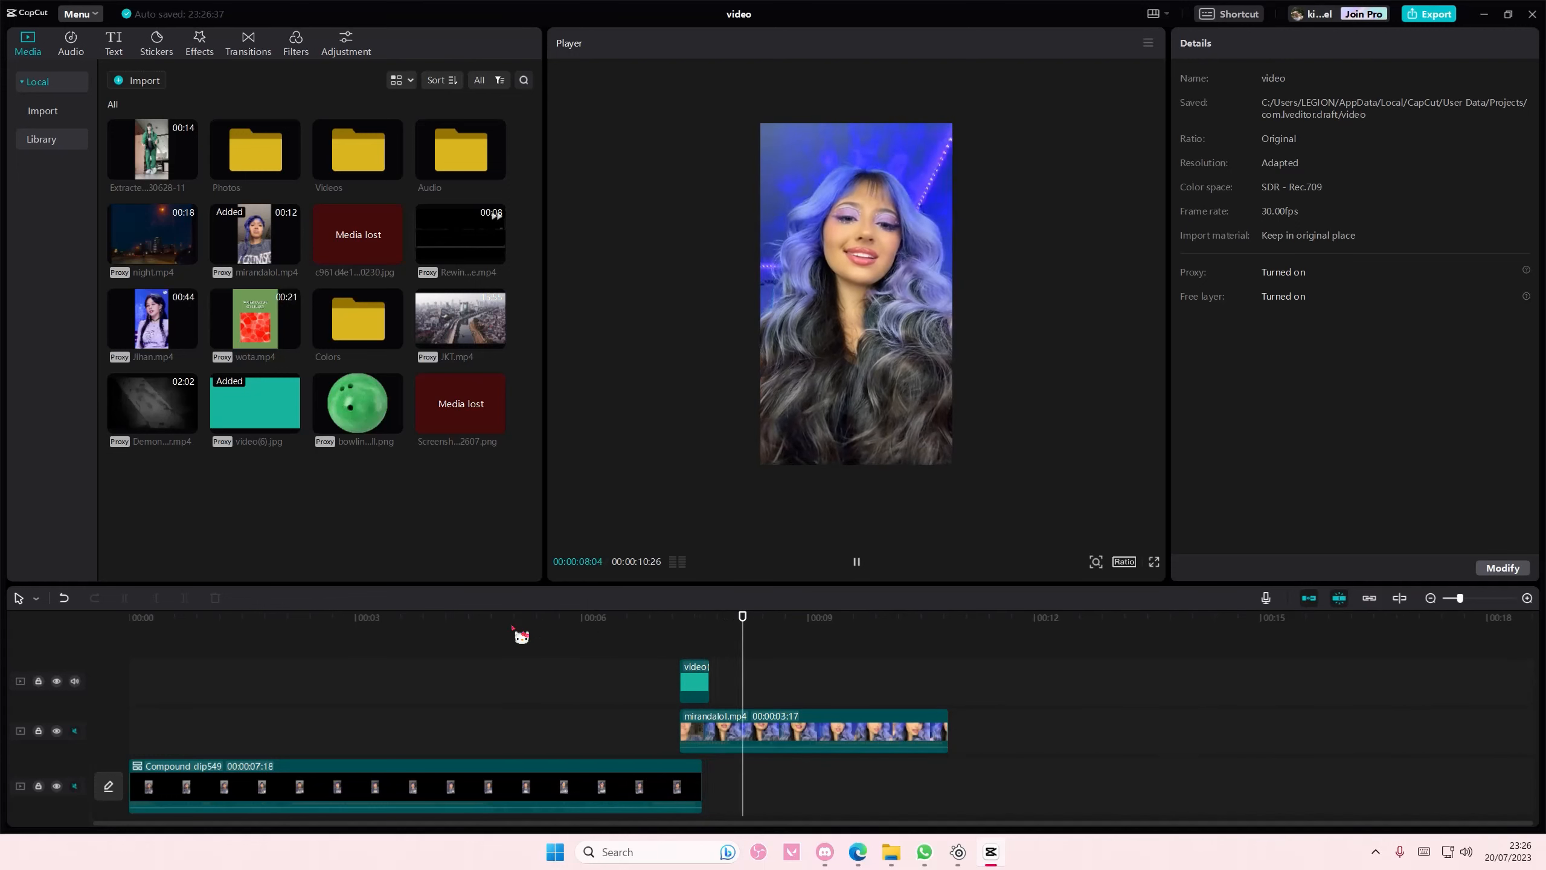
{"action": "key", "text": "space"}
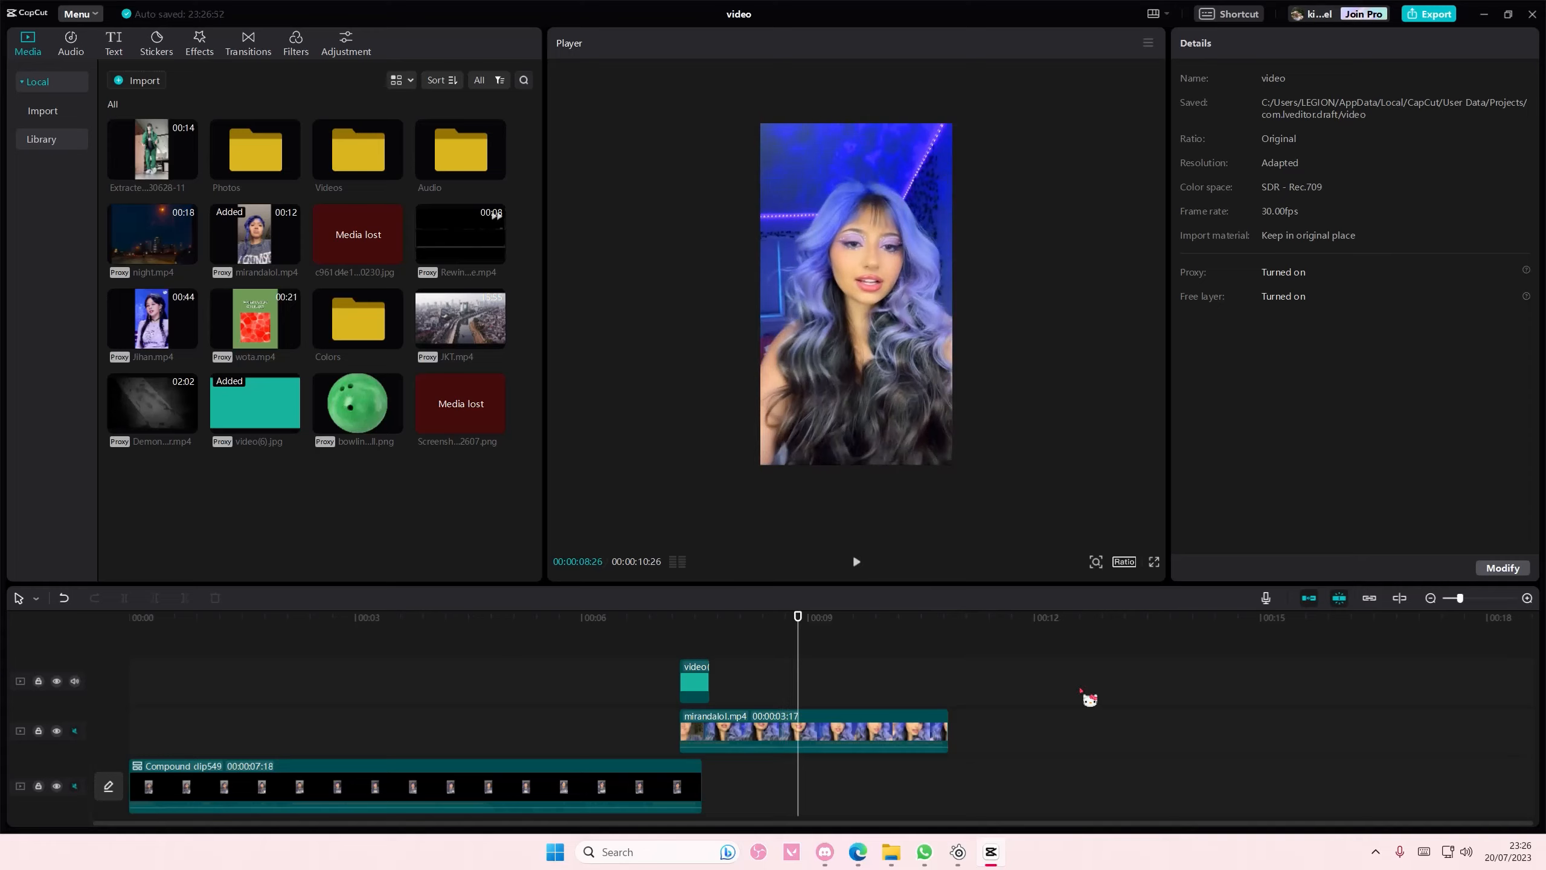